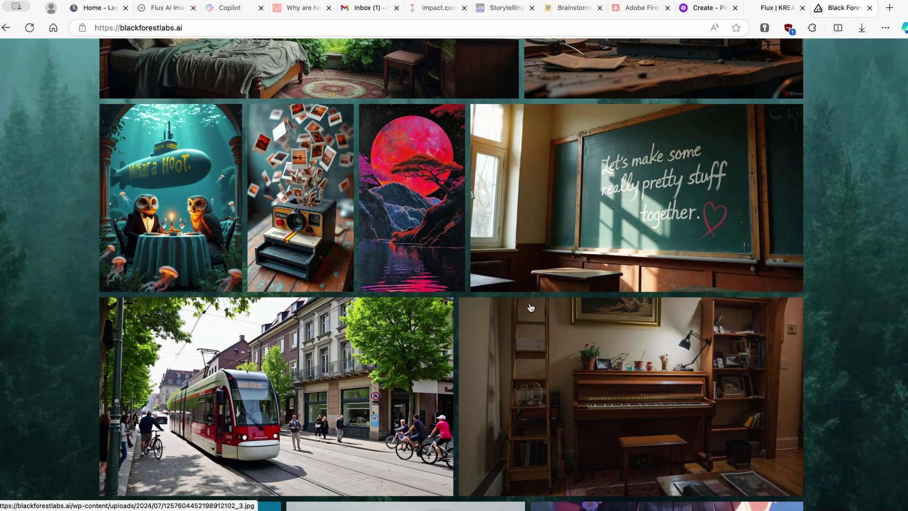
- Look through the FLUX.1 sample gallery and examine the pro, dev and schnell variants under Get FLUX
scroll(531, 308, down, 20)
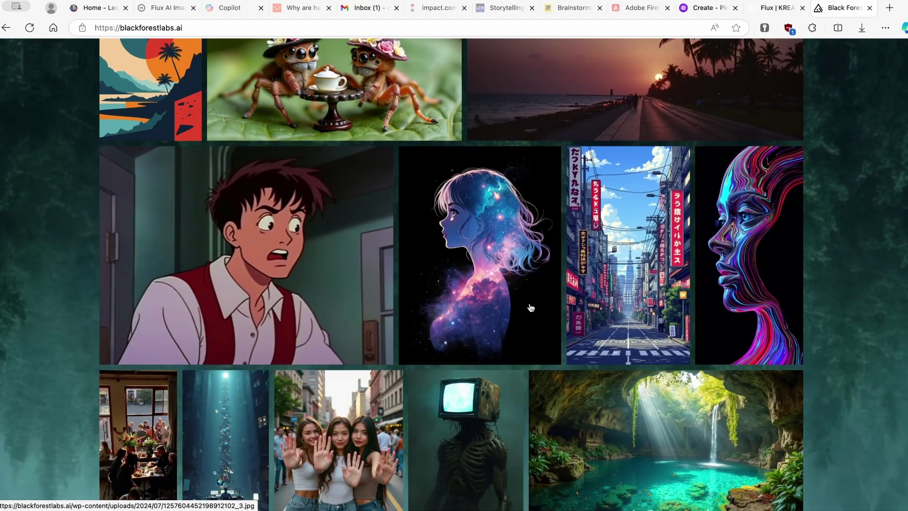
scroll(531, 308, up, 20)
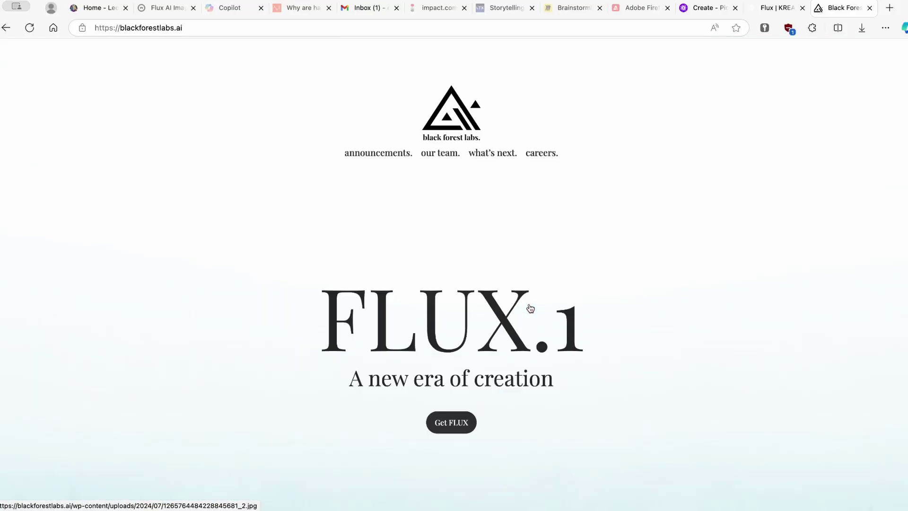
click(450, 422)
scroll(487, 298, down, 3)
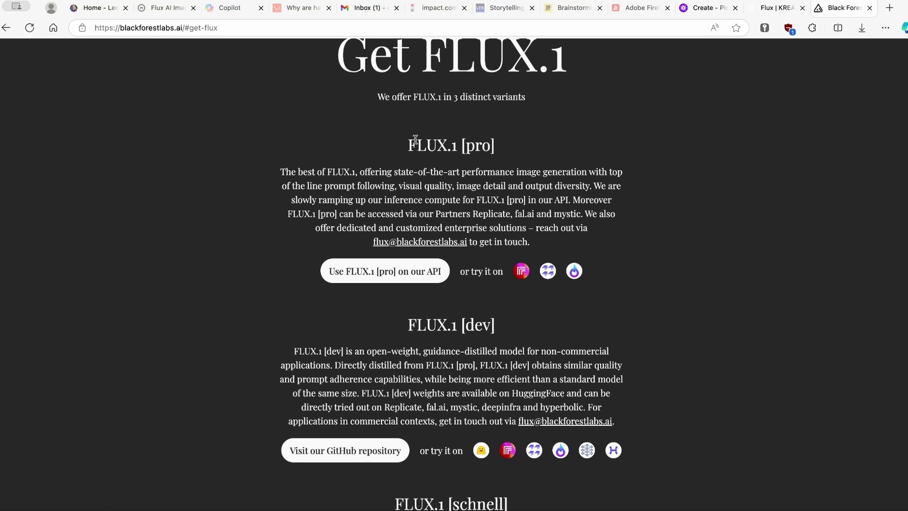
scroll(542, 232, down, 1)
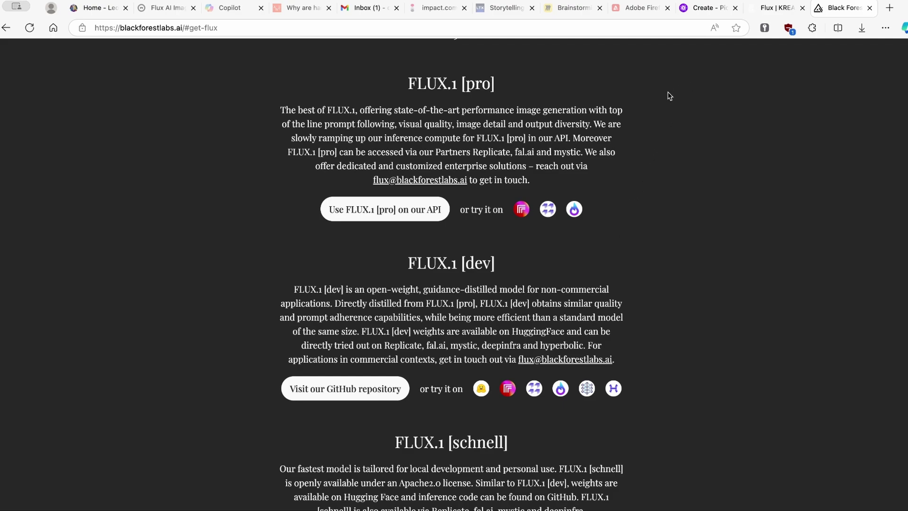
- Switch to PicLumen, open its home page at piclumen.com and launch the image generator app from there
click(702, 13)
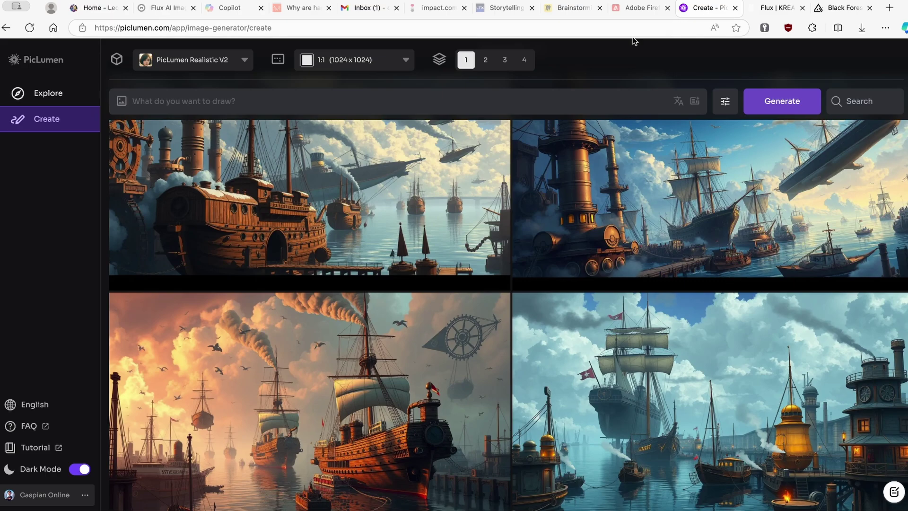
click(50, 62)
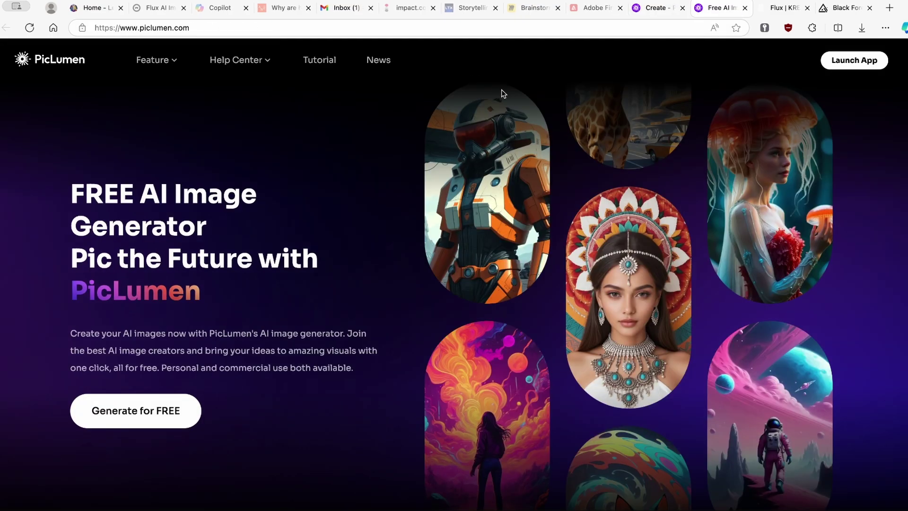
click(601, 27)
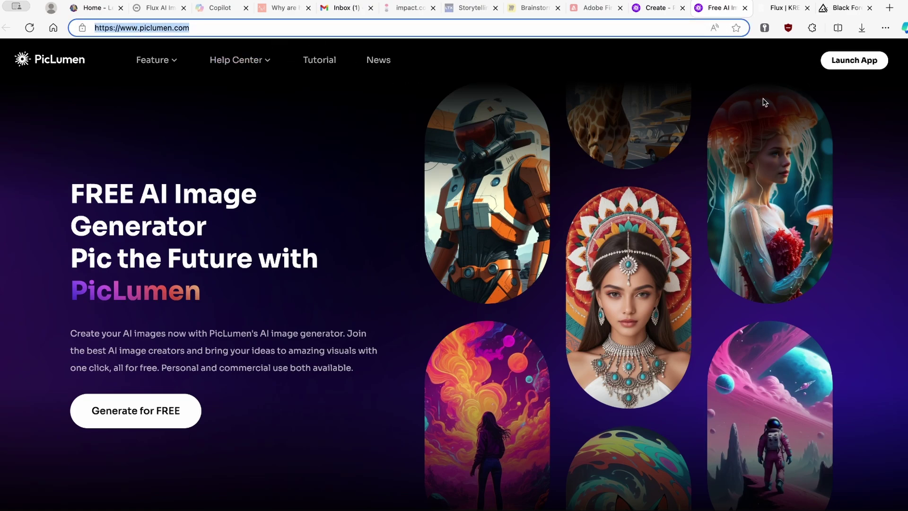
click(847, 68)
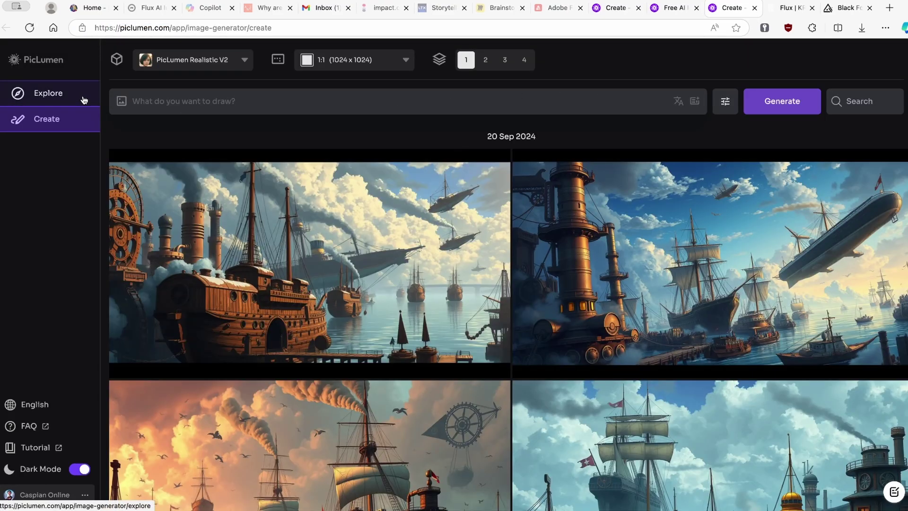
- Browse the community images in PicLumen's Explore gallery
click(54, 96)
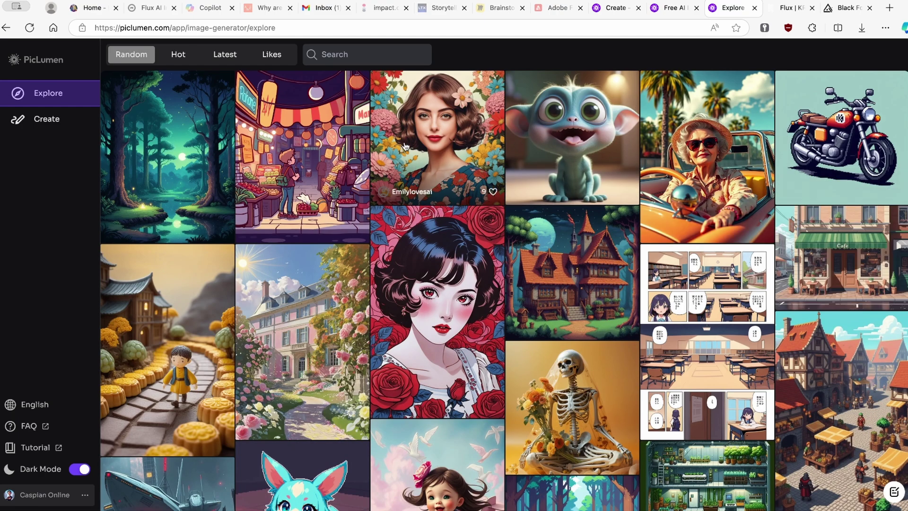
scroll(465, 156, down, 4)
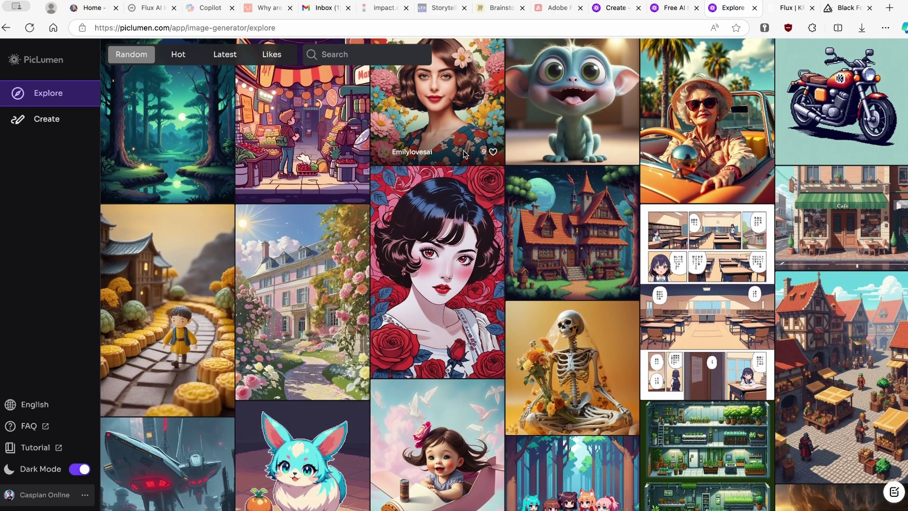
scroll(465, 155, down, 12)
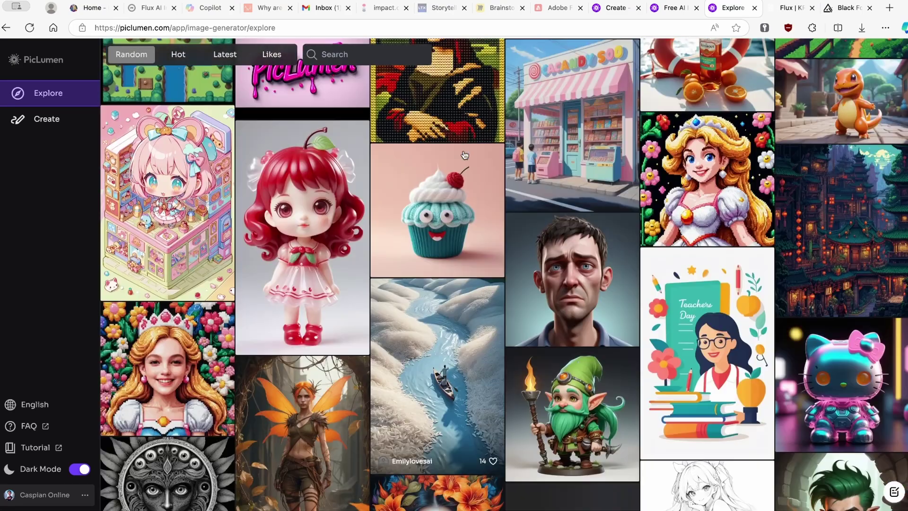
scroll(465, 155, up, 5)
scroll(191, 157, up, 3)
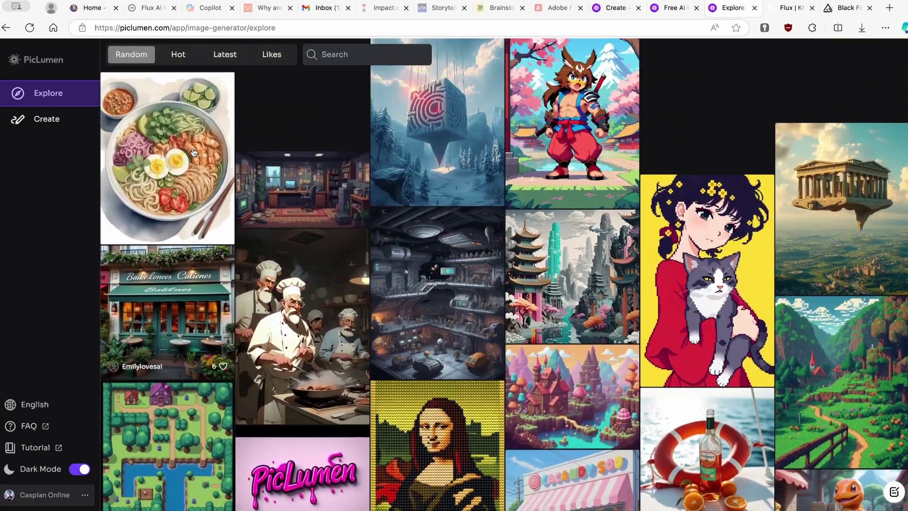
- Go to the image creation page and choose FLUX.1-schnell as the generation model
click(71, 123)
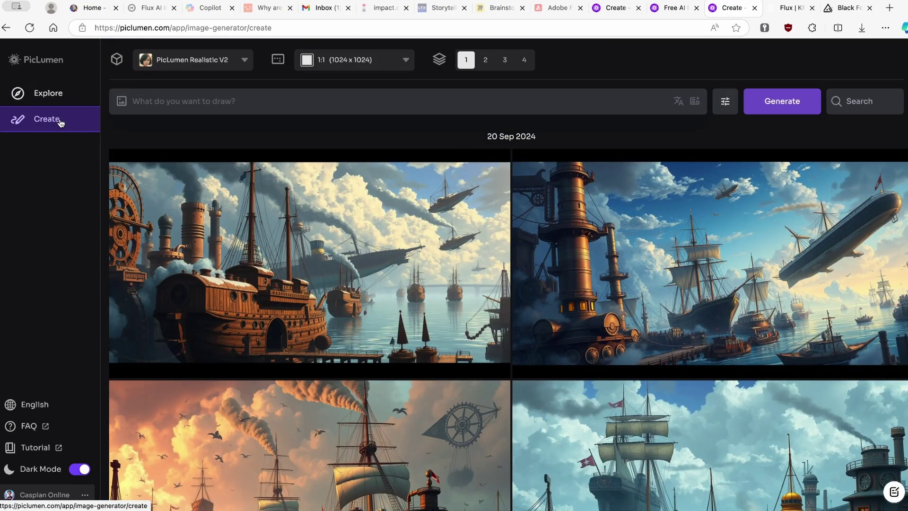
click(189, 66)
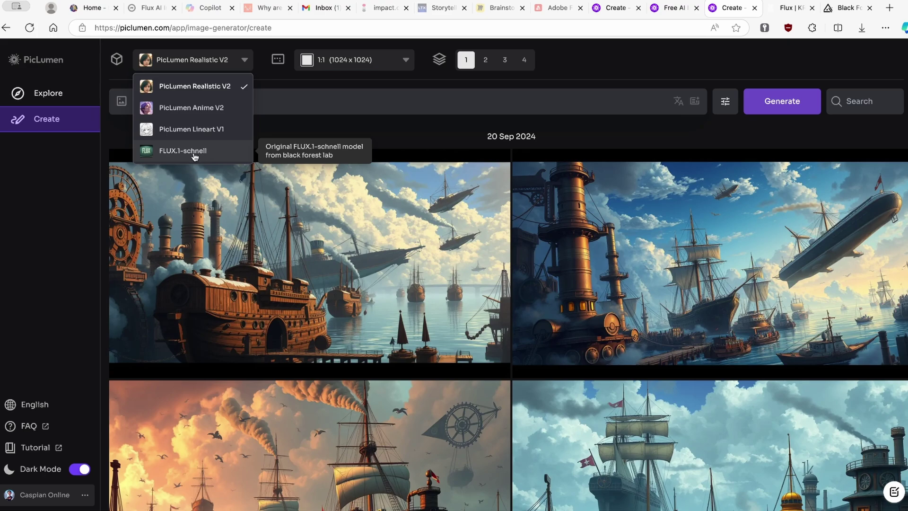
click(218, 153)
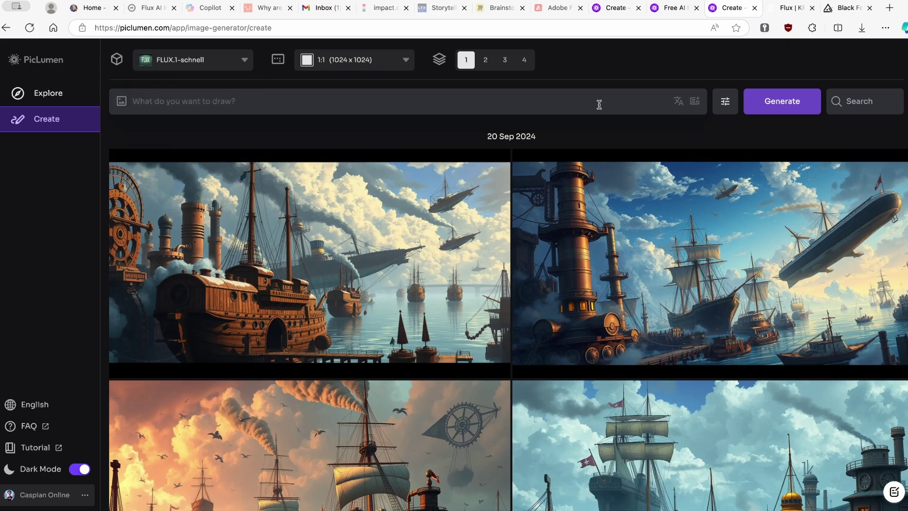
- Look up the FLUX.1 [schnell] variant's description on the Black Forest Labs page and highlight its heading
click(789, 8)
click(846, 8)
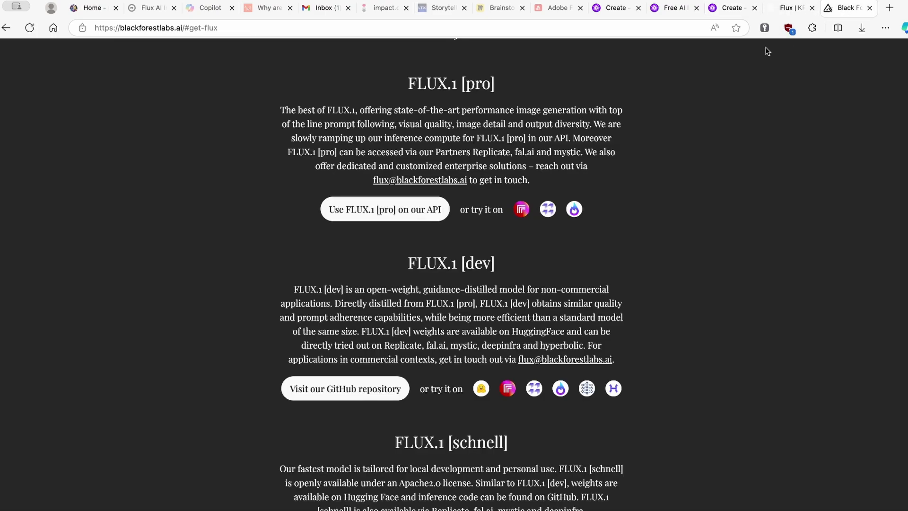
scroll(544, 195, down, 3)
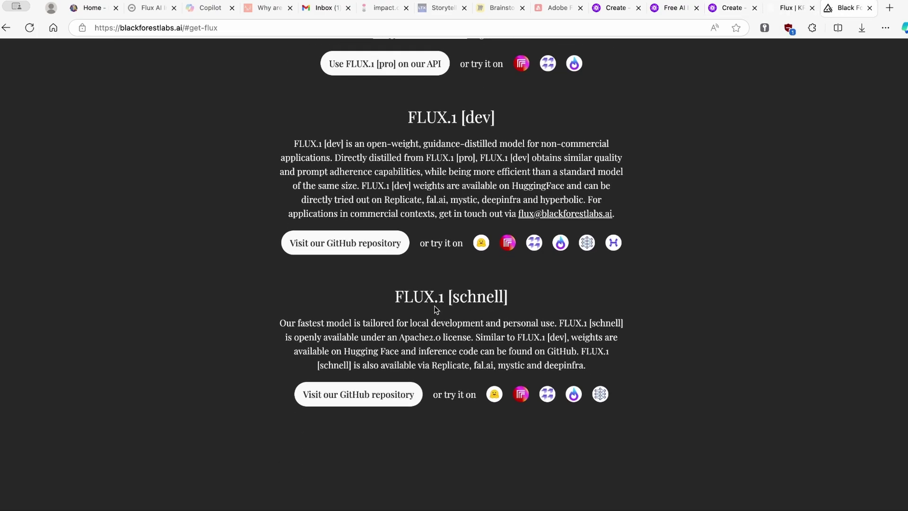
triple_click(534, 289)
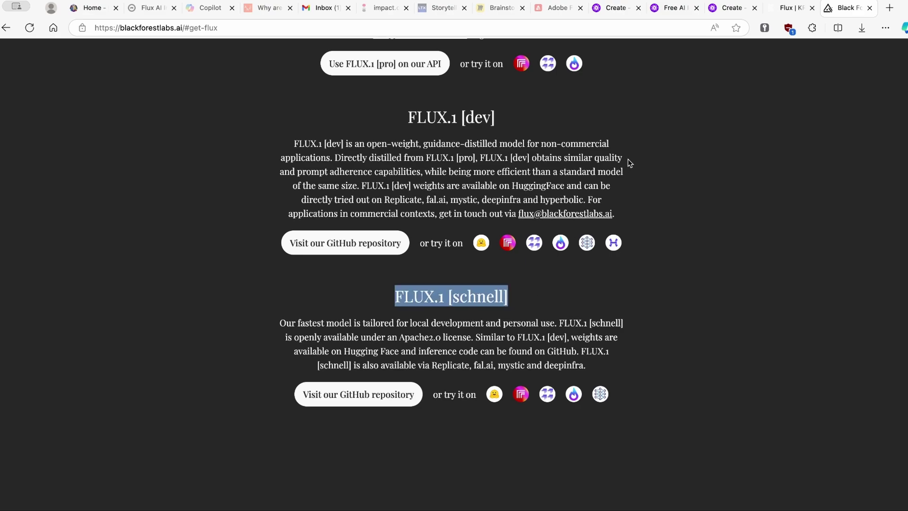
- Back in PicLumen, keep FLUX.1-schnell as the model and set the output to four images at 16:9 (1344 x 768)
click(731, 8)
click(243, 60)
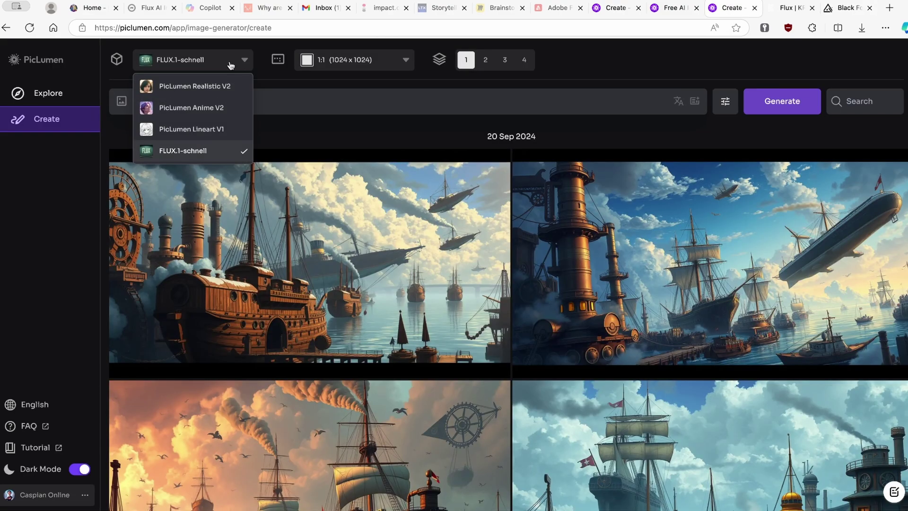
click(208, 151)
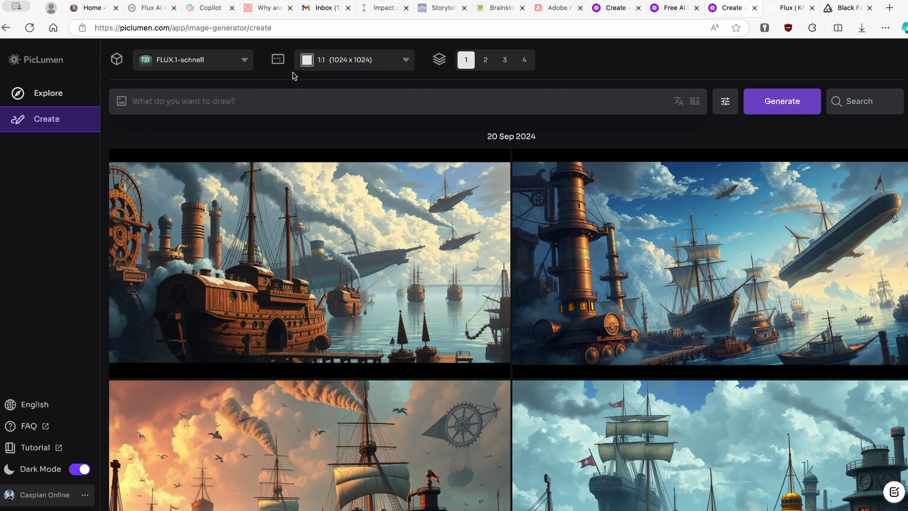
click(344, 60)
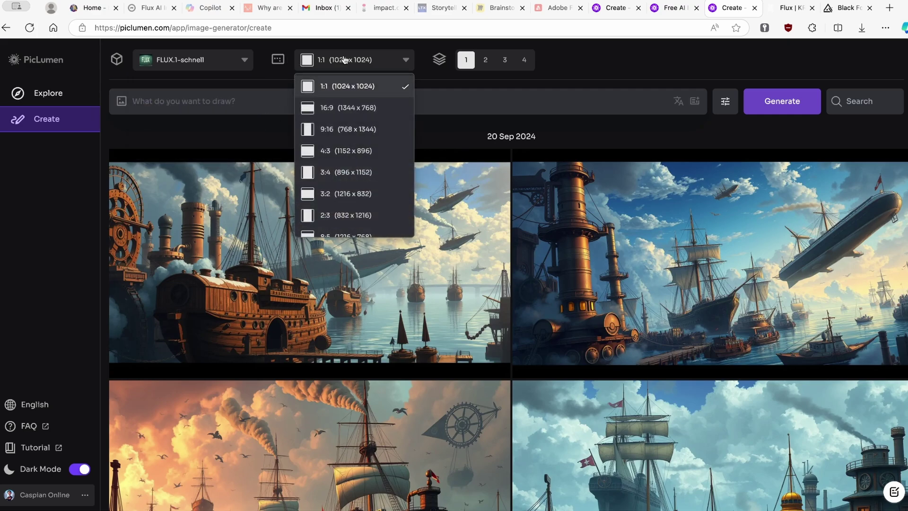
click(362, 111)
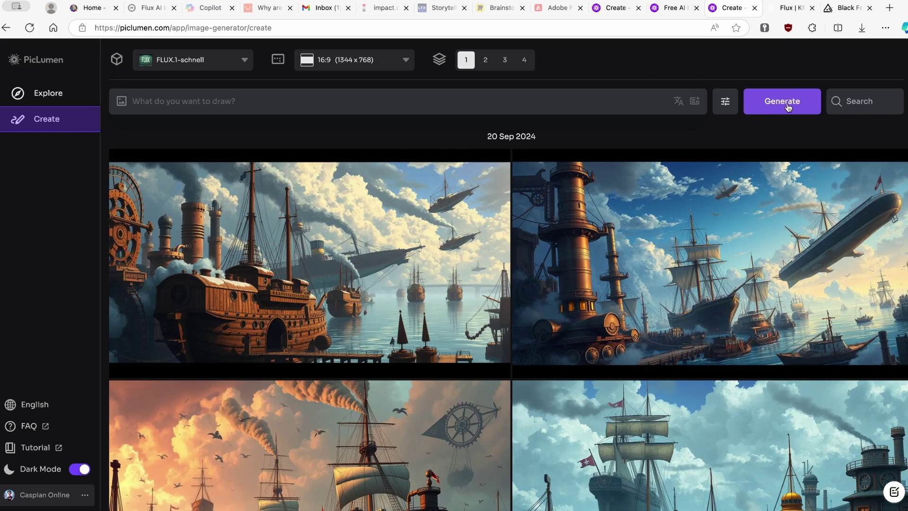
click(524, 60)
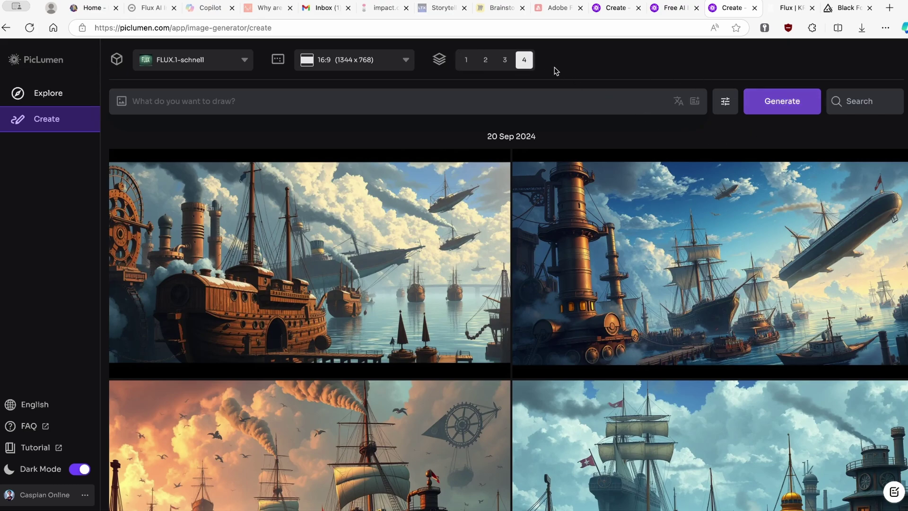
- Review the available models and the advanced generation settings for negative prompt, CFG scale, steps and seed
click(308, 101)
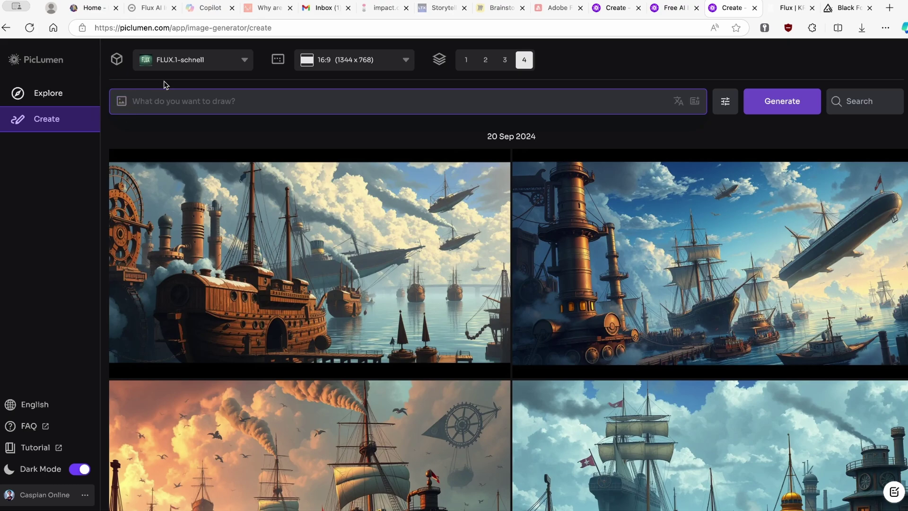
click(198, 62)
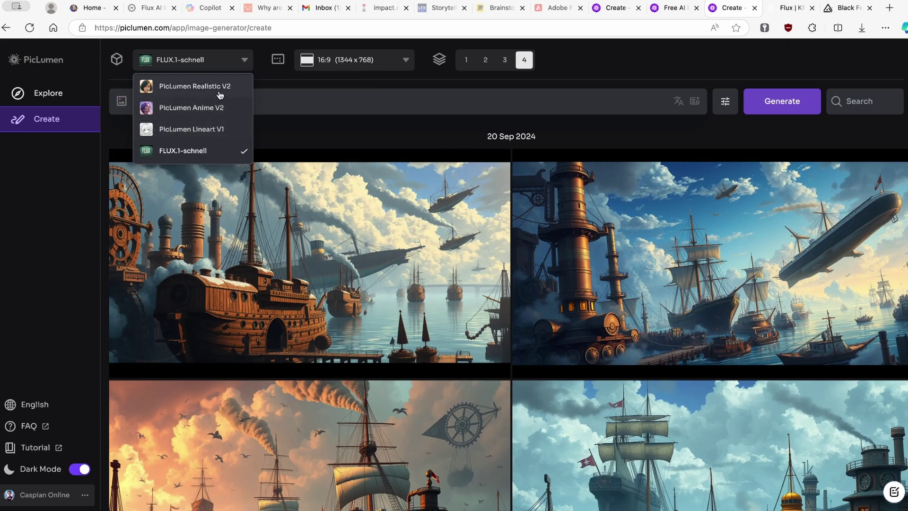
click(302, 108)
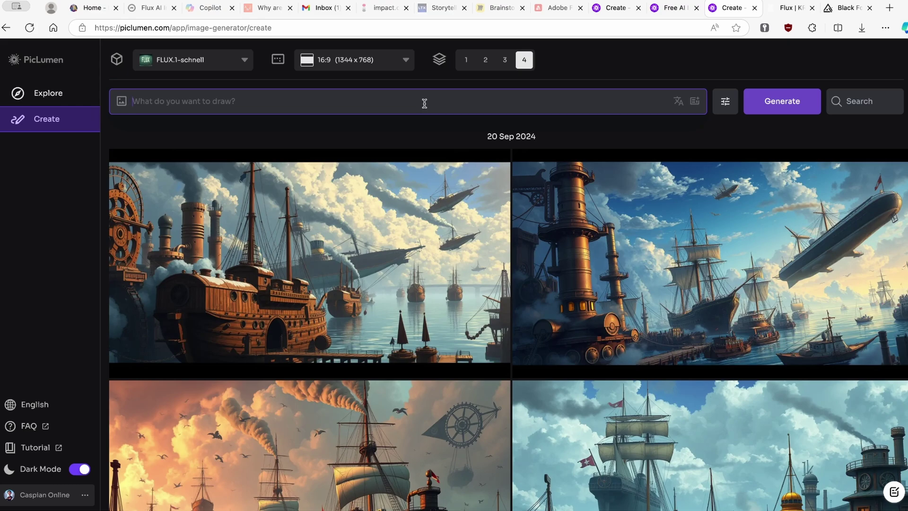
click(726, 102)
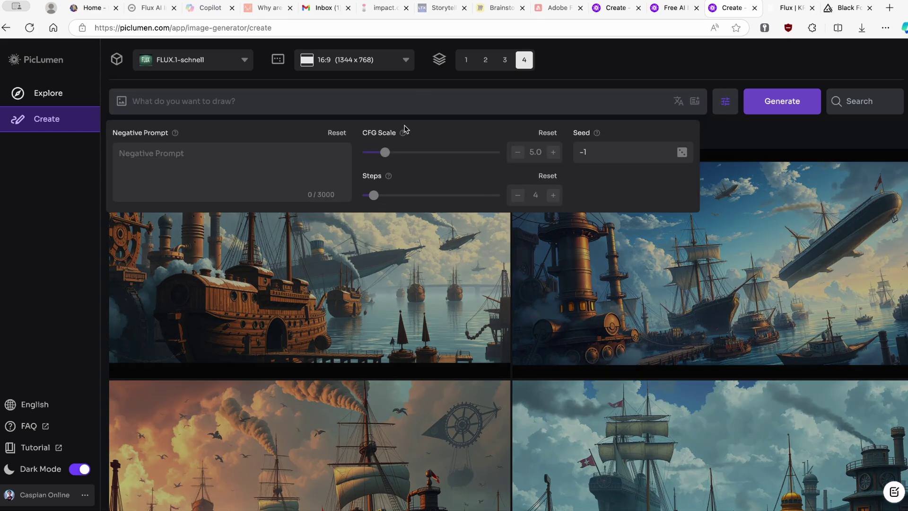
mouse_move(177, 135)
mouse_move(404, 131)
mouse_move(389, 177)
- Enter the prompt "a beautiful landscape somewhere in Austria.", expand it with the prompt enhancer and generate the images
click(248, 98)
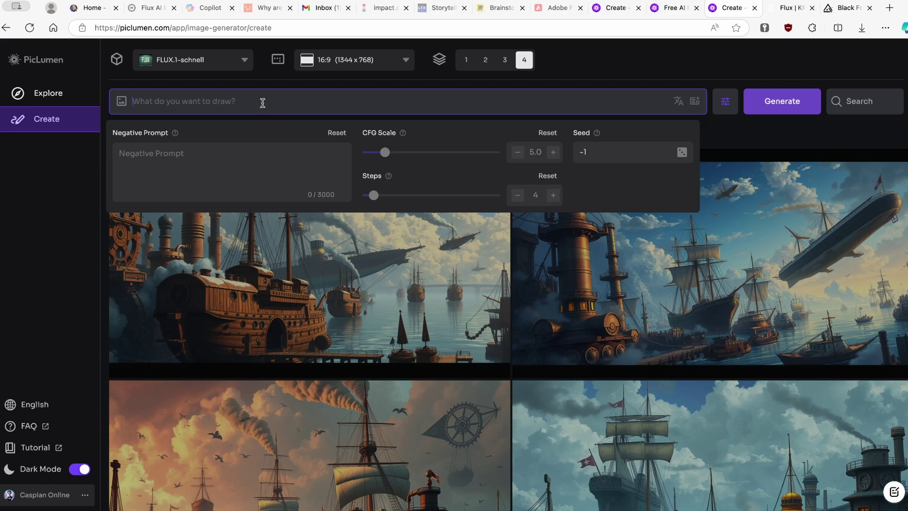
text(a beautiful landscape somewhere in Austria)
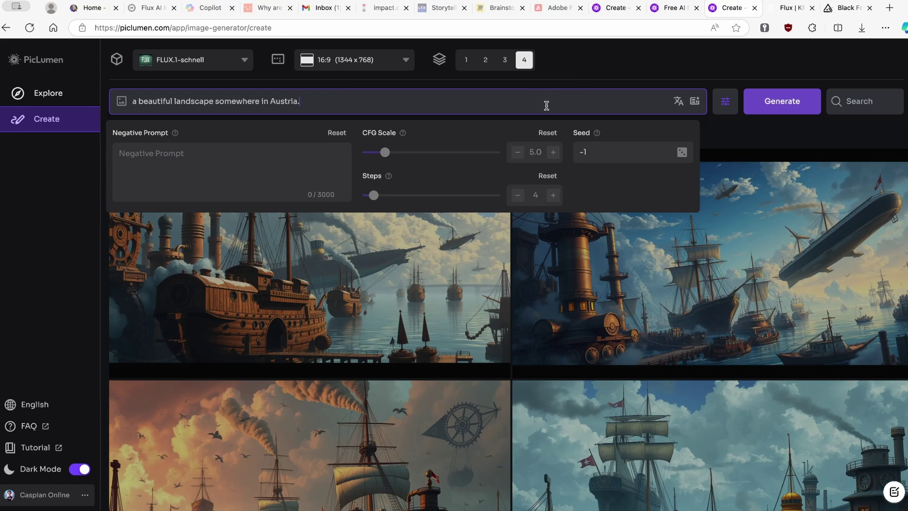
click(695, 101)
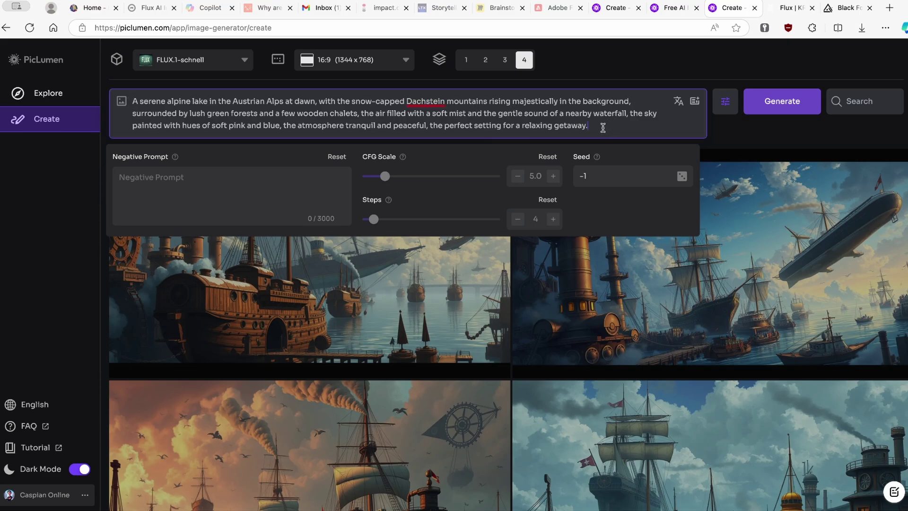
drag(599, 125, 206, 92)
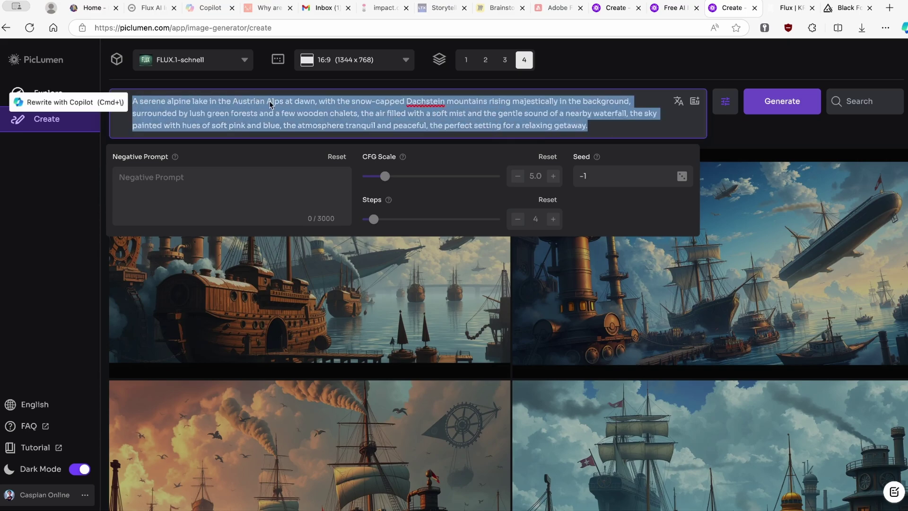
click(782, 108)
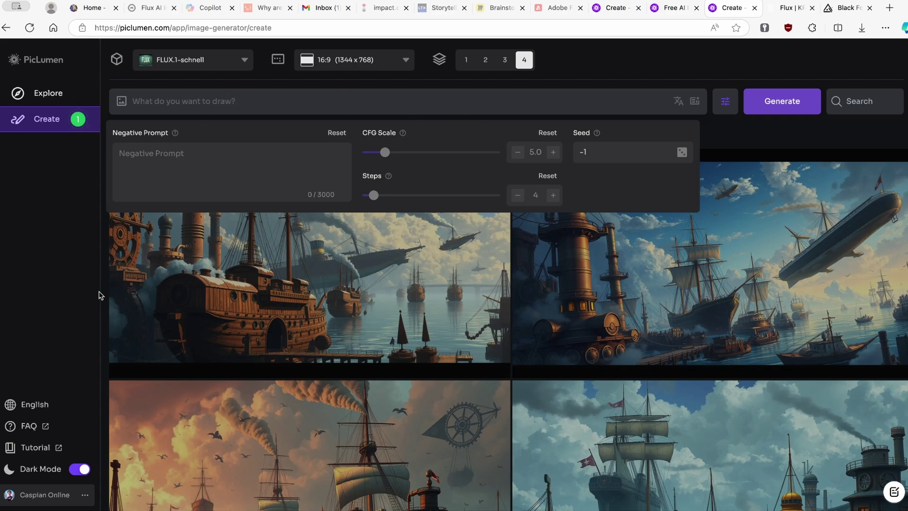
- Check the generation statistics and daily fast hours in the Usage Dashboard and return to the creation page
click(85, 495)
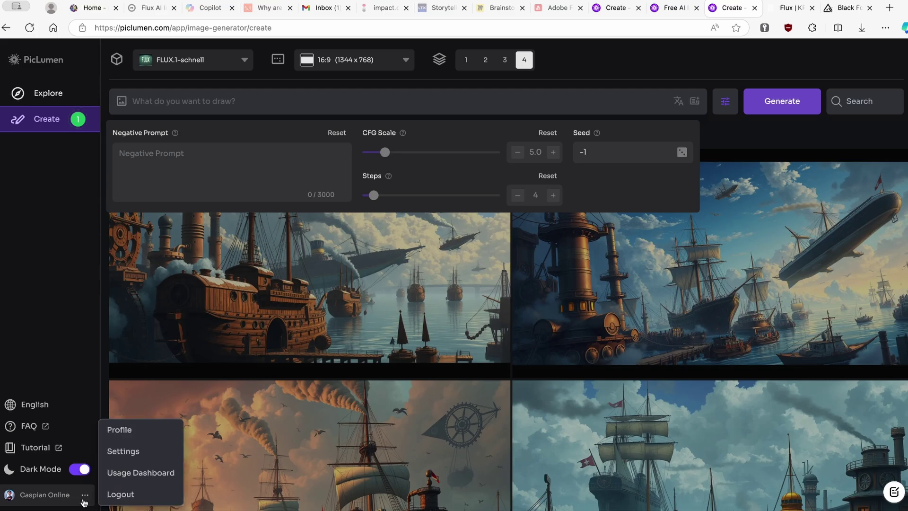
click(158, 473)
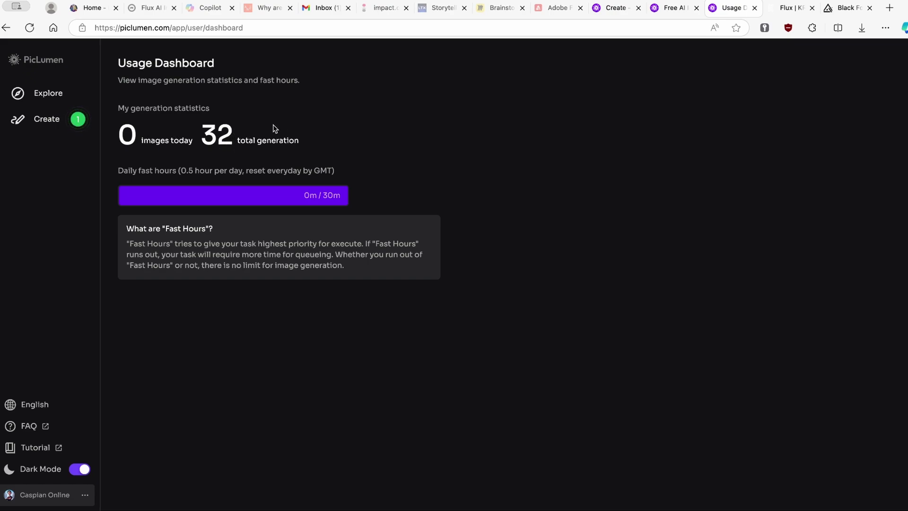
click(69, 122)
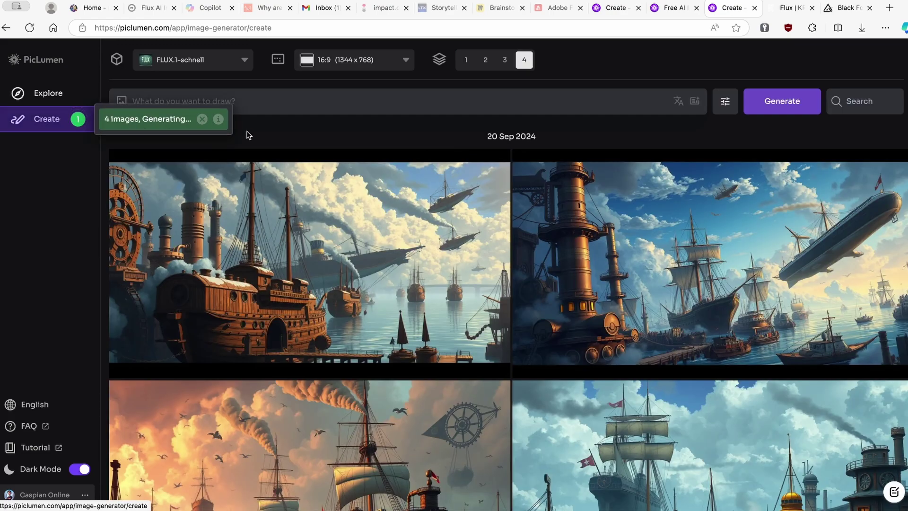
- Return to the PicLumen creation page and view the newly generated Austrian landscape images
click(81, 121)
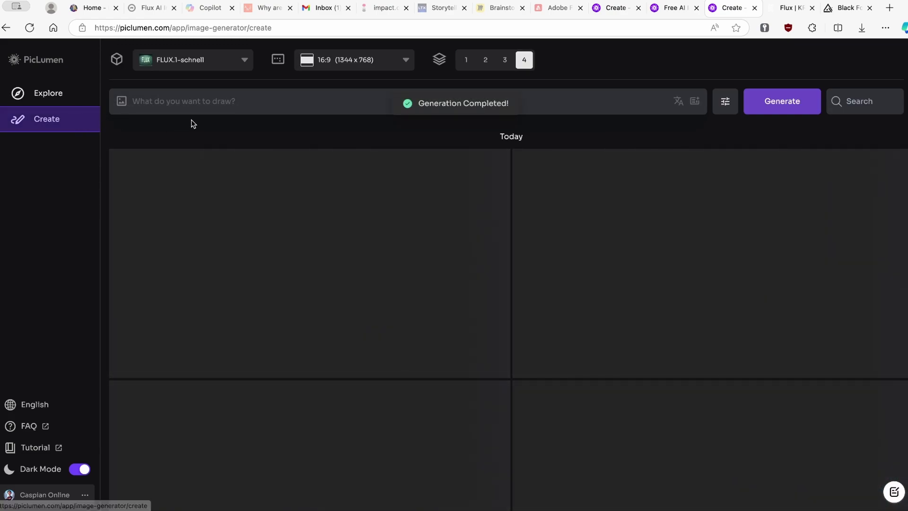
scroll(331, 198, down, 2)
scroll(527, 206, up, 2)
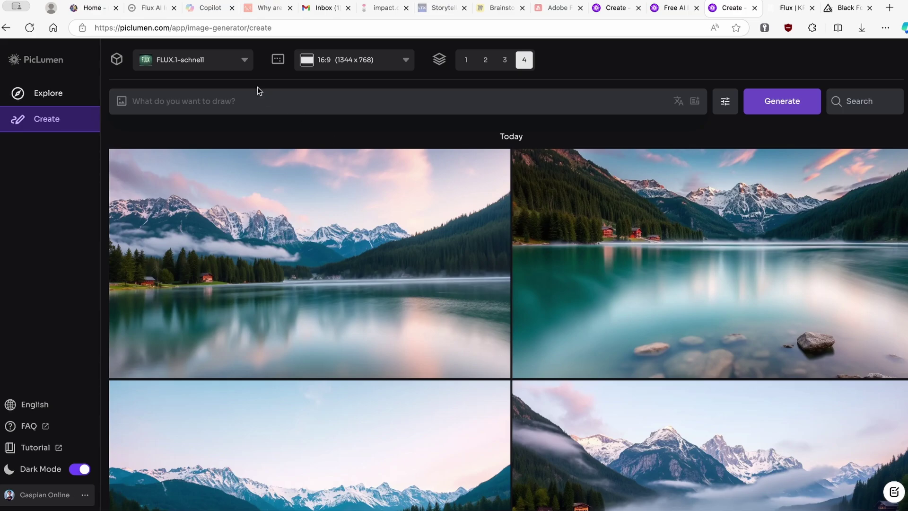
- Check the selected model in PicLumen's model list, look up FLUX.1 [schnell] on the Black Forest Labs site and return to PicLumen
click(218, 64)
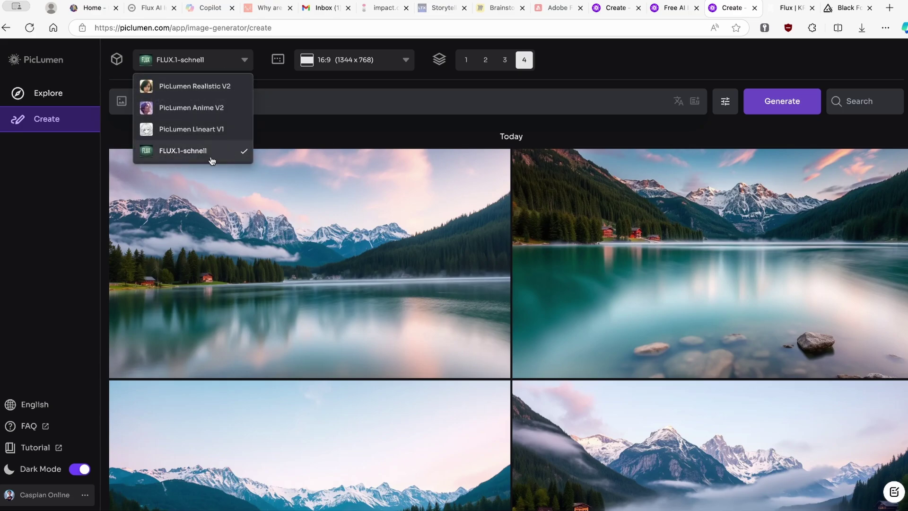
click(241, 64)
click(776, 8)
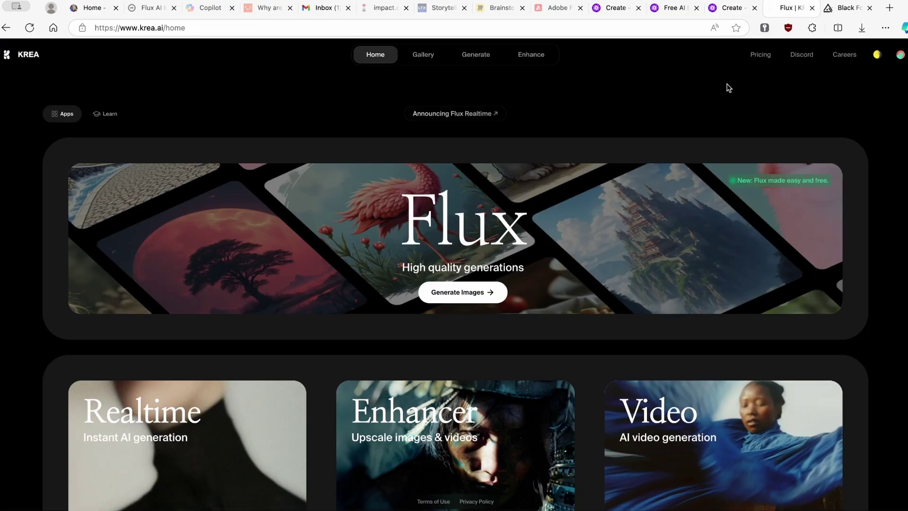
click(849, 8)
scroll(401, 252, down, 1)
click(453, 256)
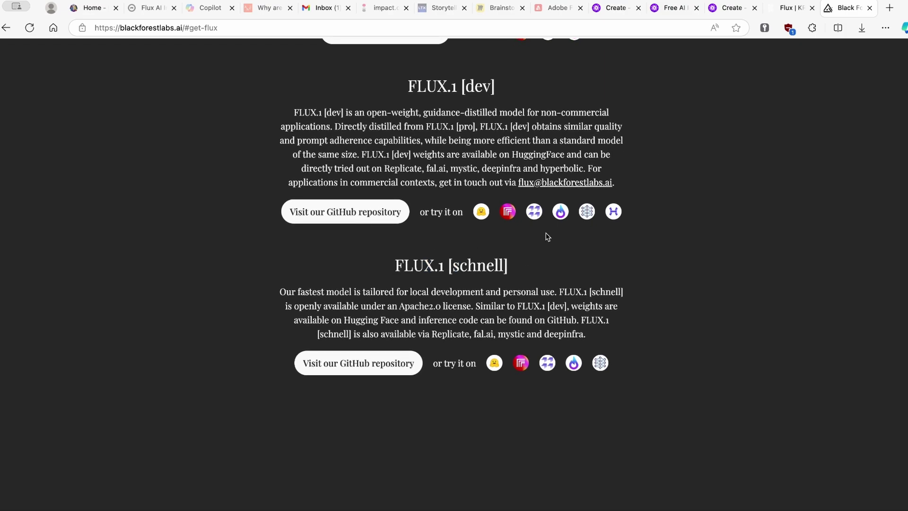
click(724, 9)
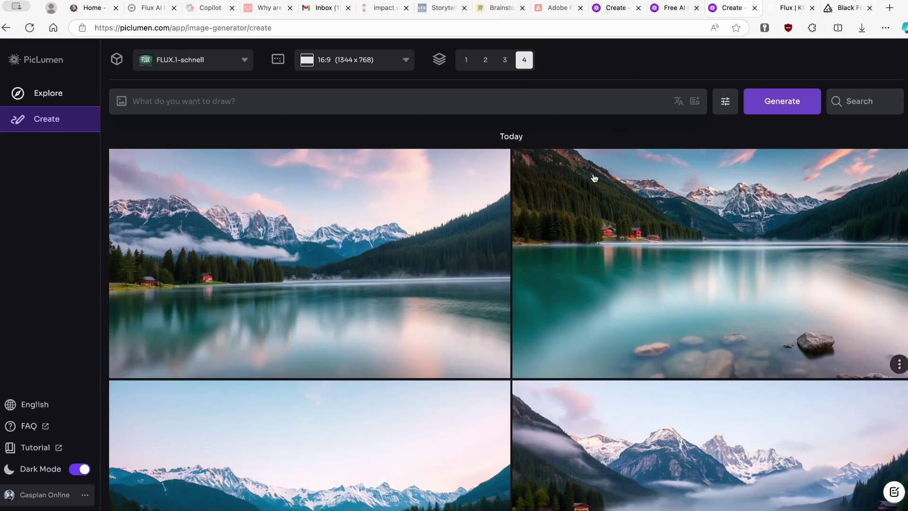
- Examine the four generated lake images, open the one with low mist before the mountains and read its full prompt
scroll(426, 265, down, 5)
scroll(425, 238, up, 3)
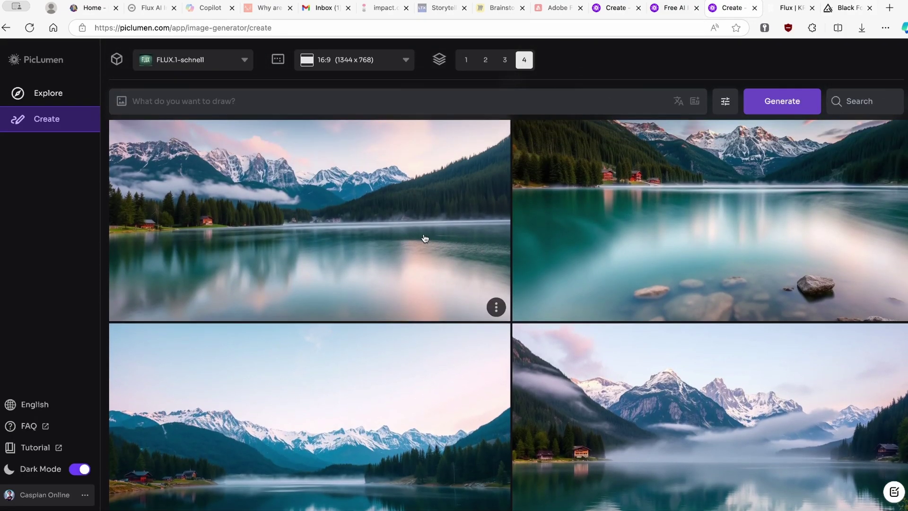
scroll(432, 243, up, 1)
scroll(665, 322, down, 3)
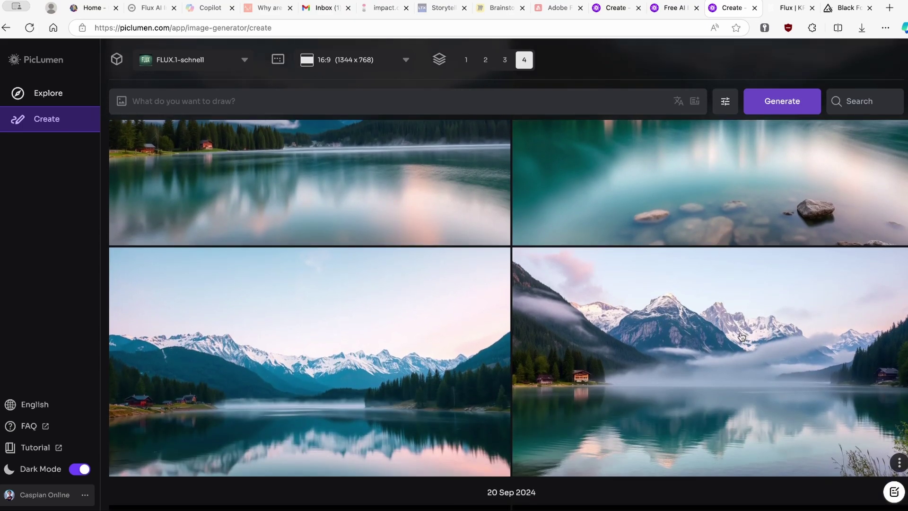
scroll(695, 326, down, 2)
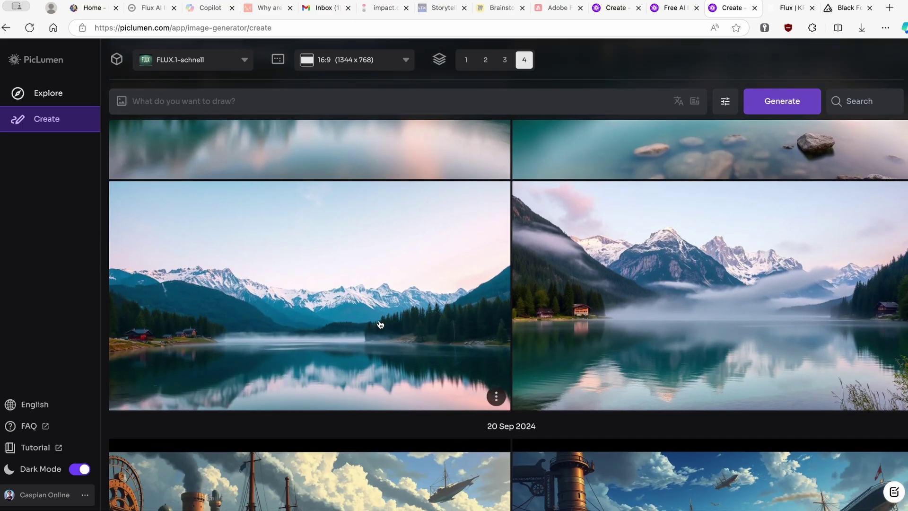
scroll(442, 250, up, 4)
scroll(444, 249, down, 1)
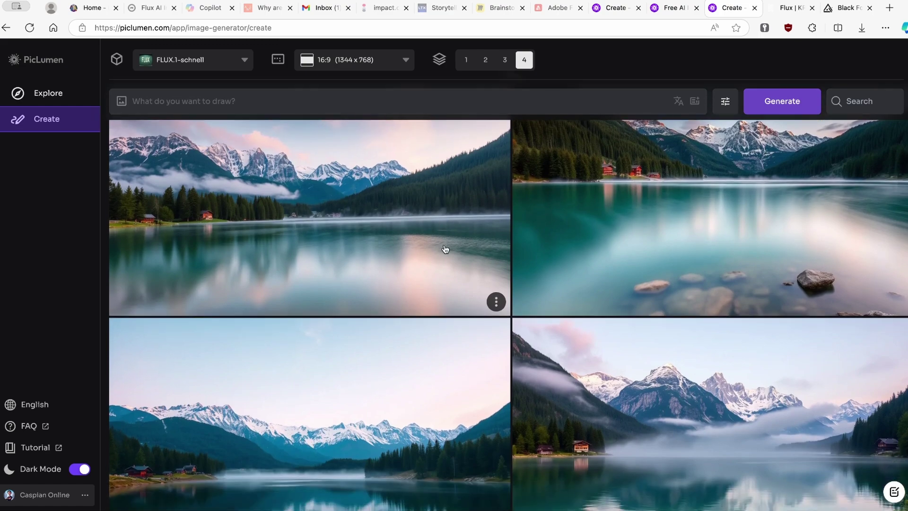
scroll(589, 263, down, 2)
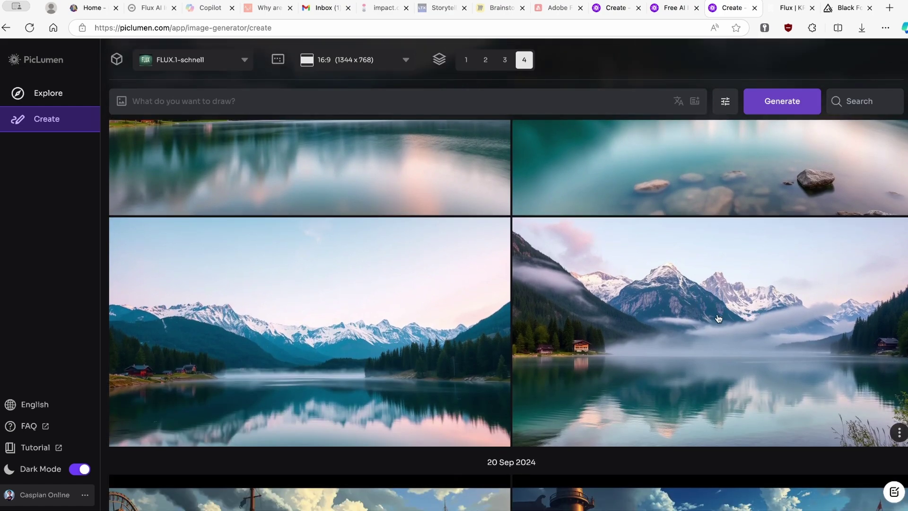
click(719, 319)
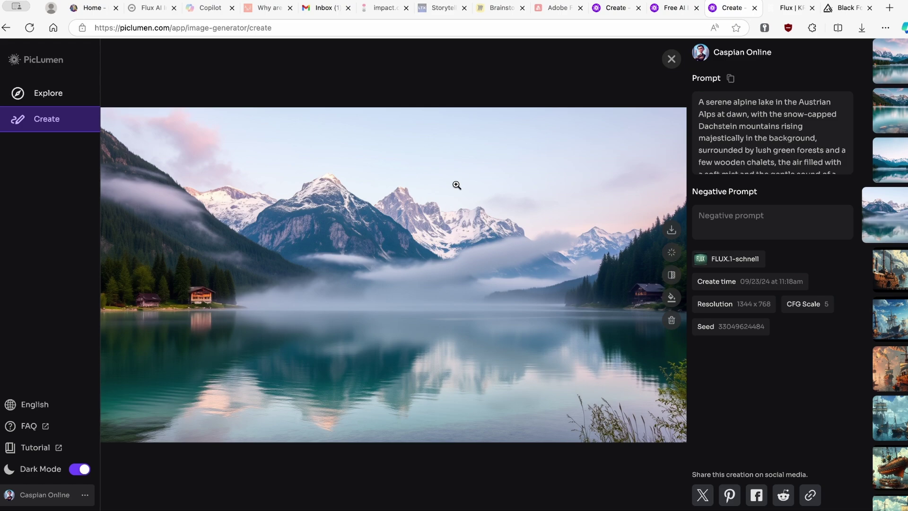
scroll(747, 124, down, 2)
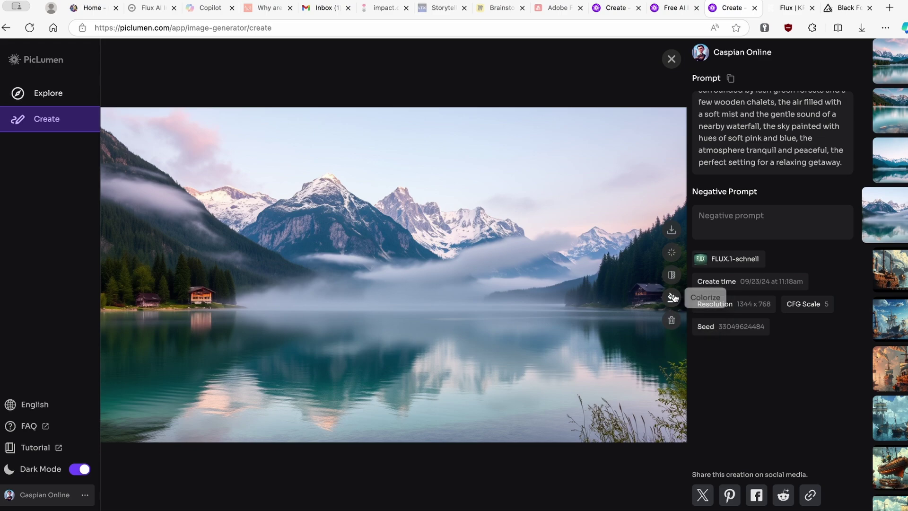
- Reuse the opened image's alpine lake prompt and generate four new FLUX.1-schnell images at 16:9
click(672, 255)
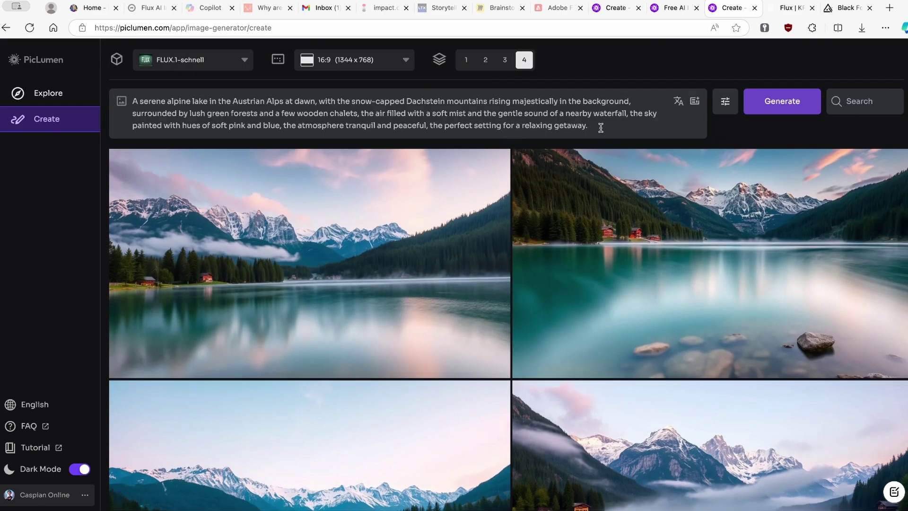
click(599, 126)
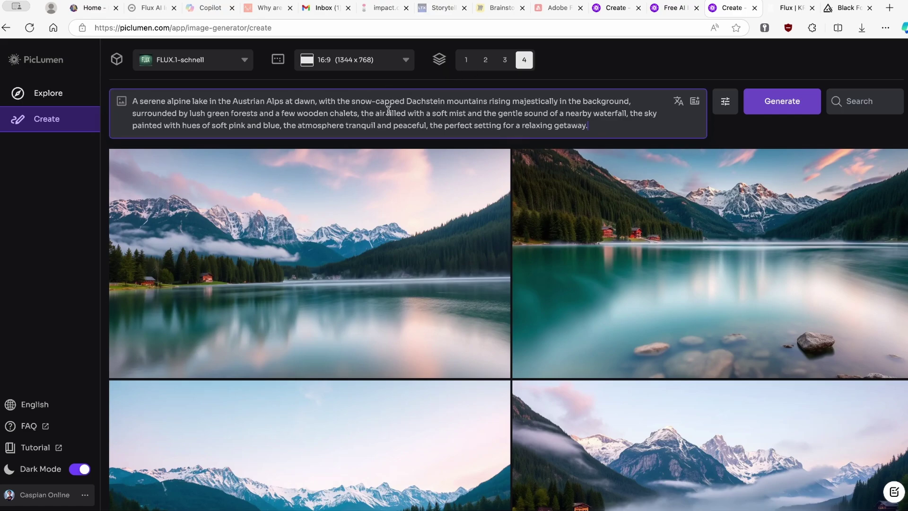
click(795, 106)
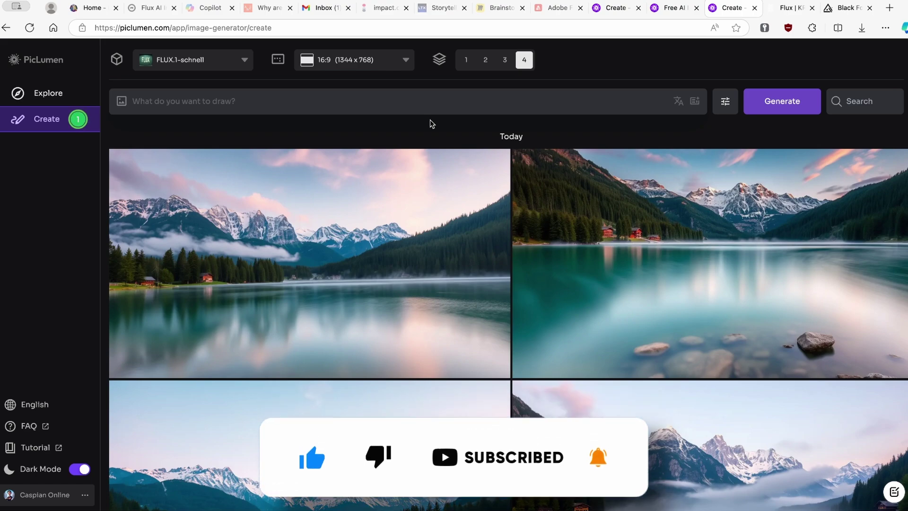
mouse_move(89, 128)
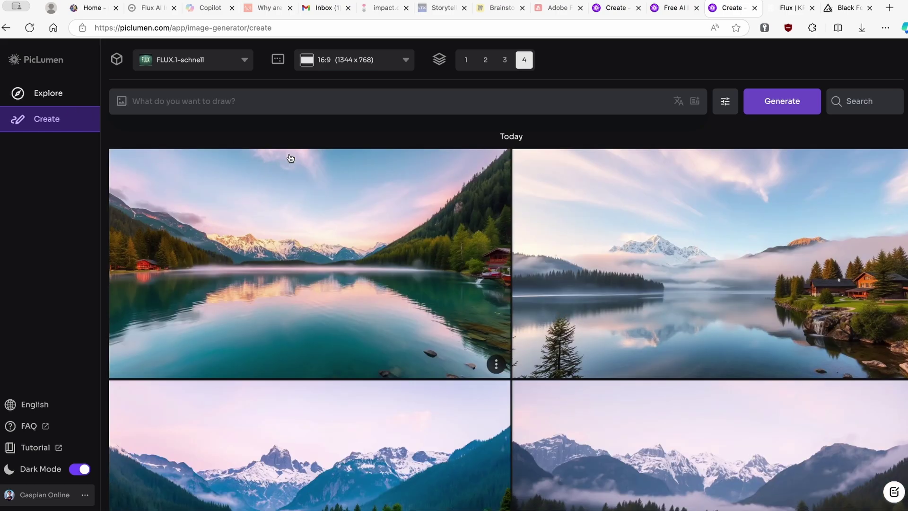
- Compare the new images with the previous batch, inspect the lake image with chalets and a waterfall at full size and close it
scroll(444, 154, down, 1)
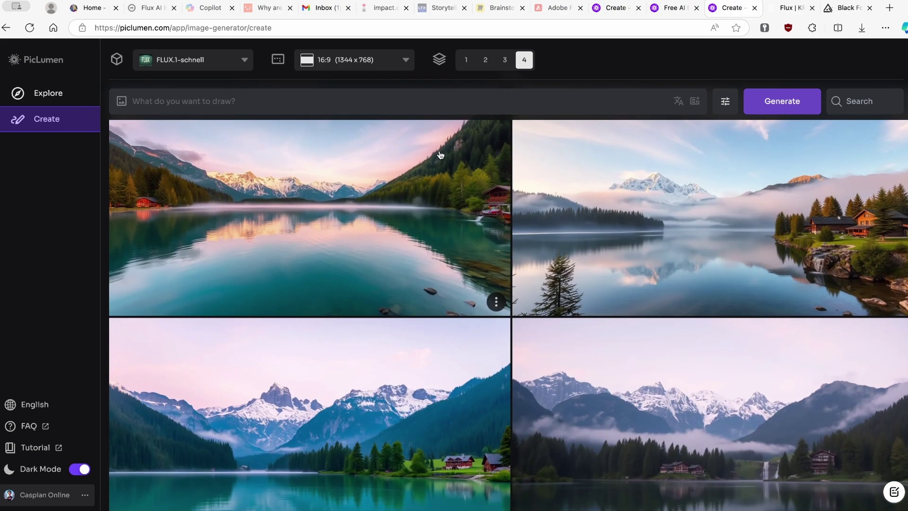
scroll(428, 158, down, 2)
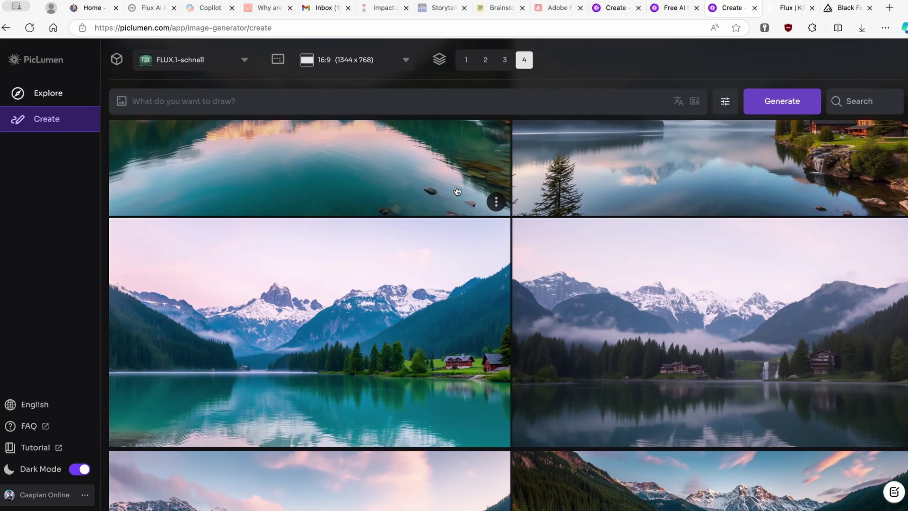
scroll(473, 193, up, 3)
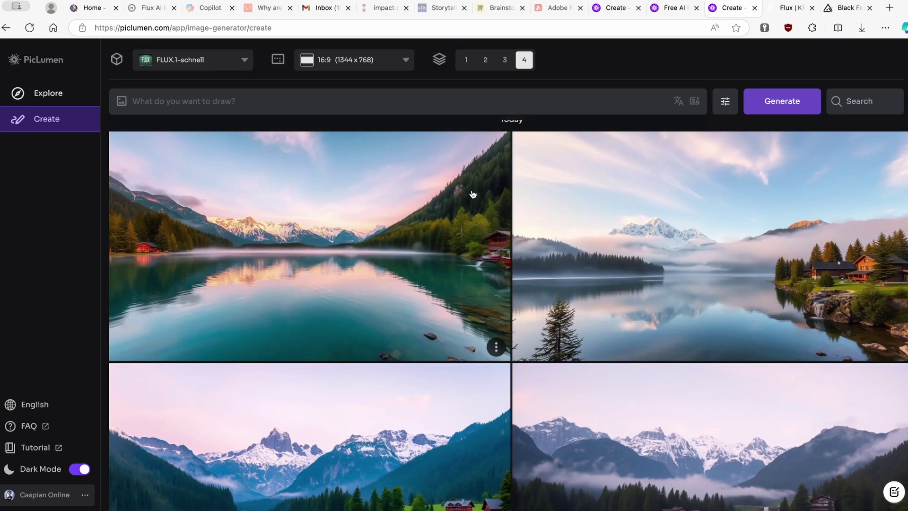
scroll(473, 196, down, 10)
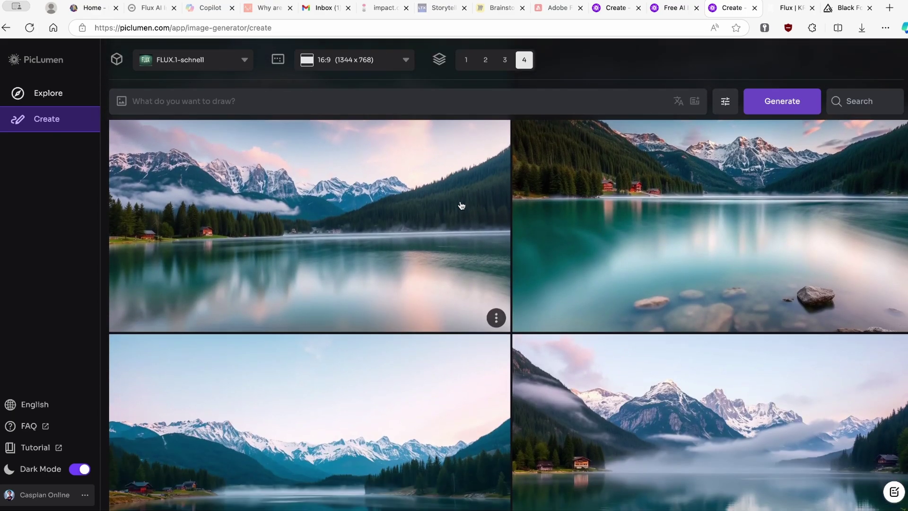
scroll(537, 276, up, 5)
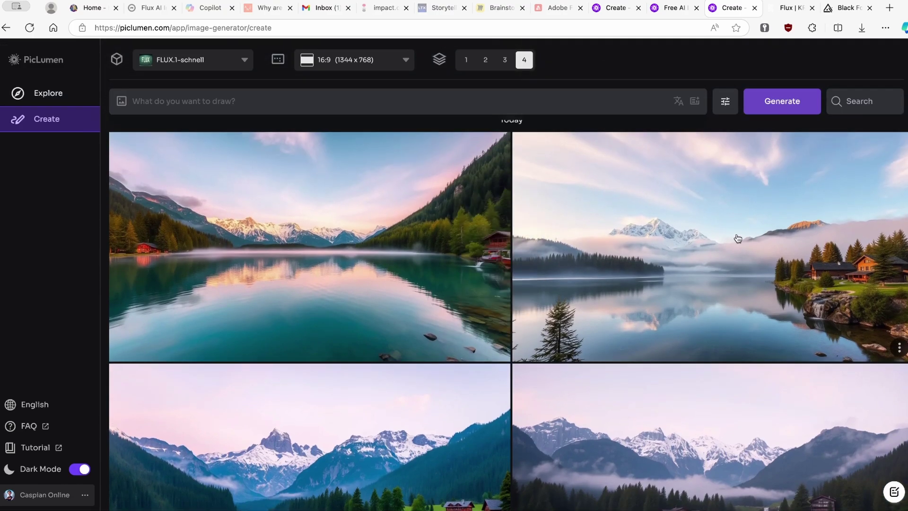
click(734, 238)
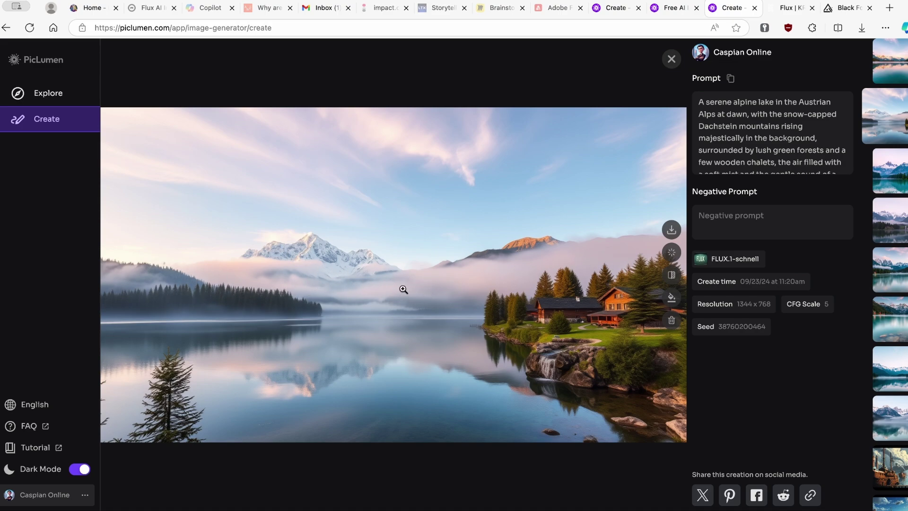
click(629, 323)
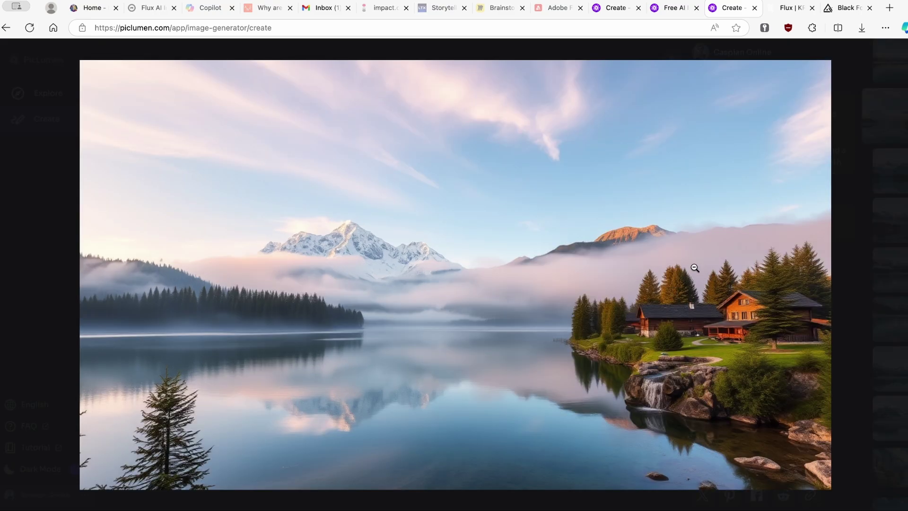
click(688, 310)
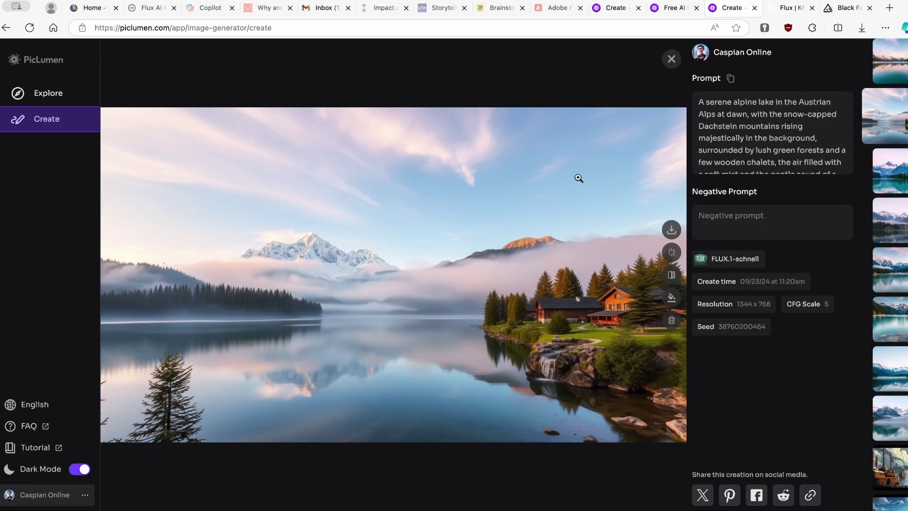
click(671, 59)
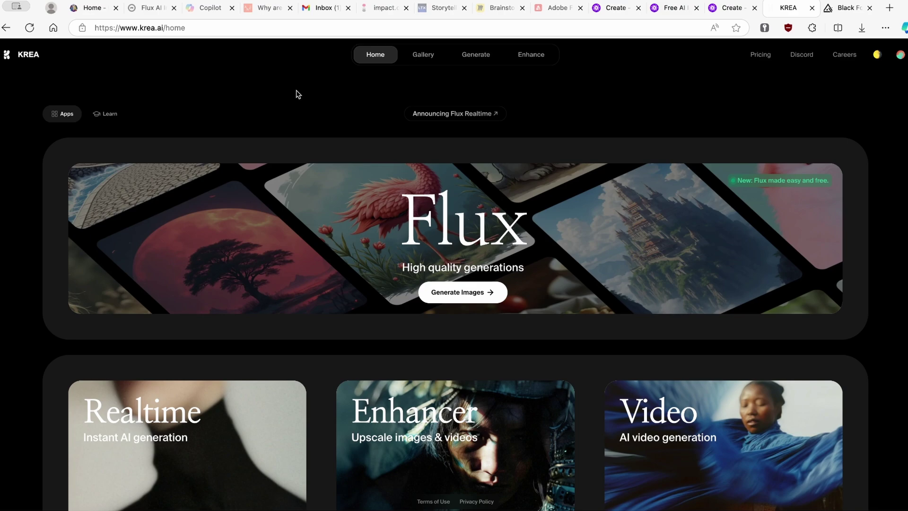
- Highlight the FLUX.1 [schnell] heading on the Black Forest Labs site and return to the Krea home page
click(848, 8)
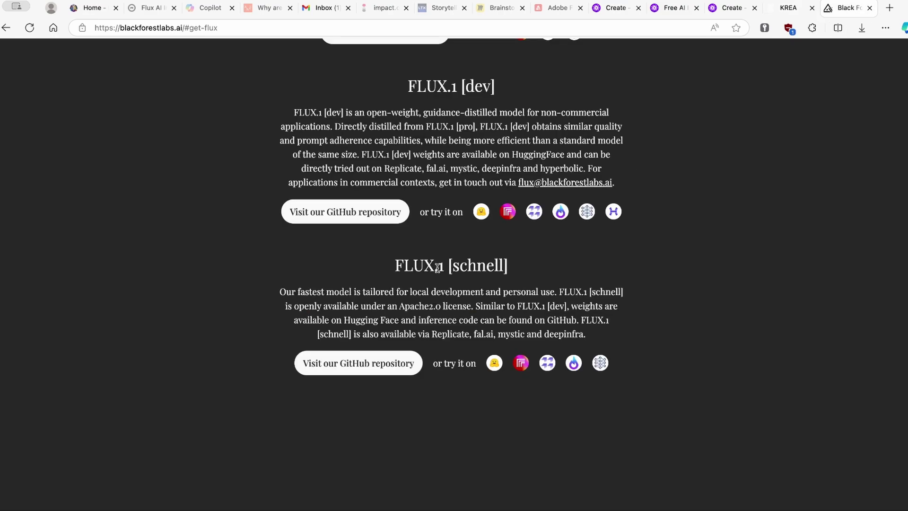
drag(396, 264, 439, 262)
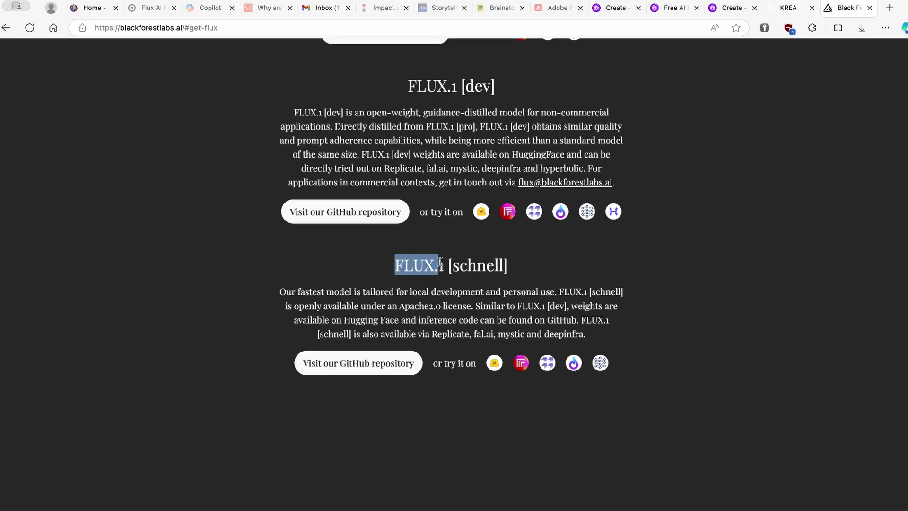
click(787, 8)
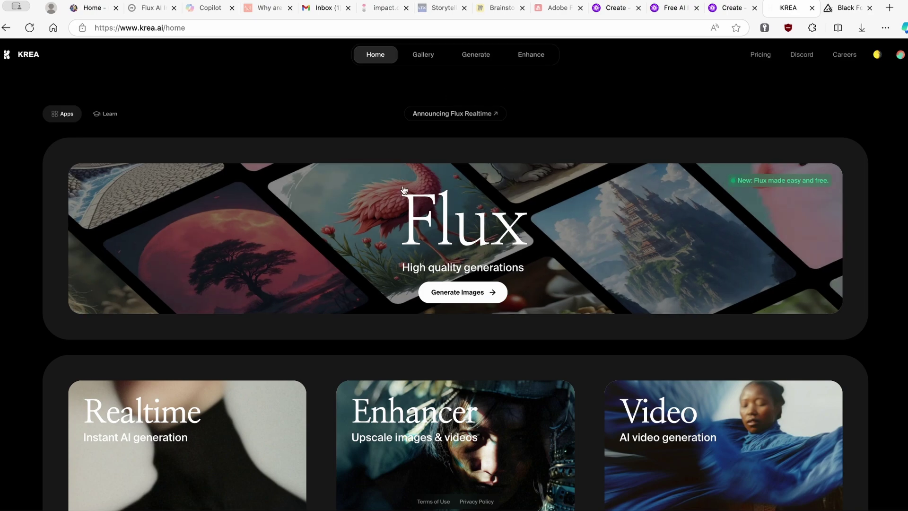
- Open Krea's Flux image generator, check the free plan's usage in the account menu and look through the earlier generations
click(449, 297)
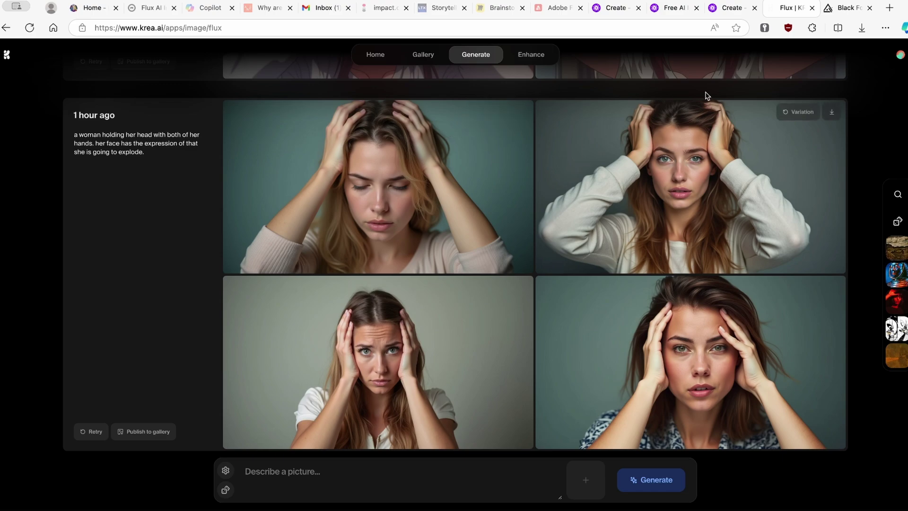
click(901, 55)
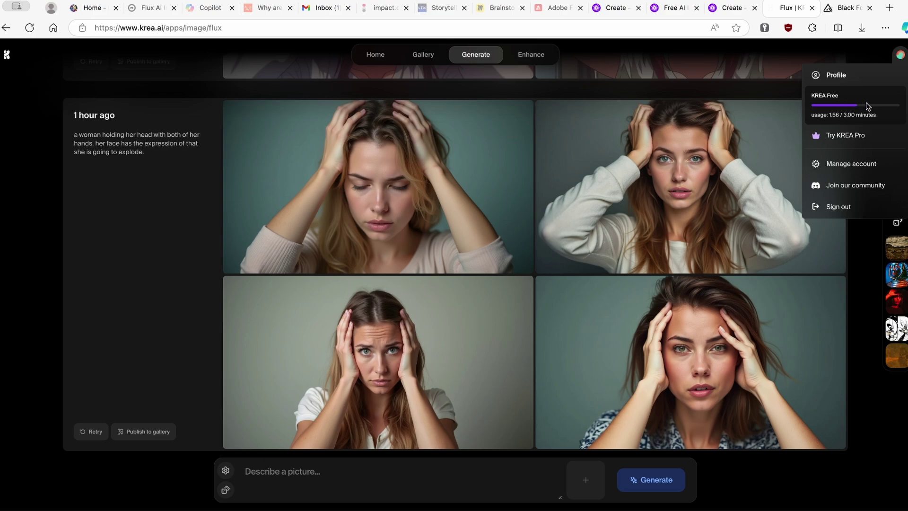
click(901, 54)
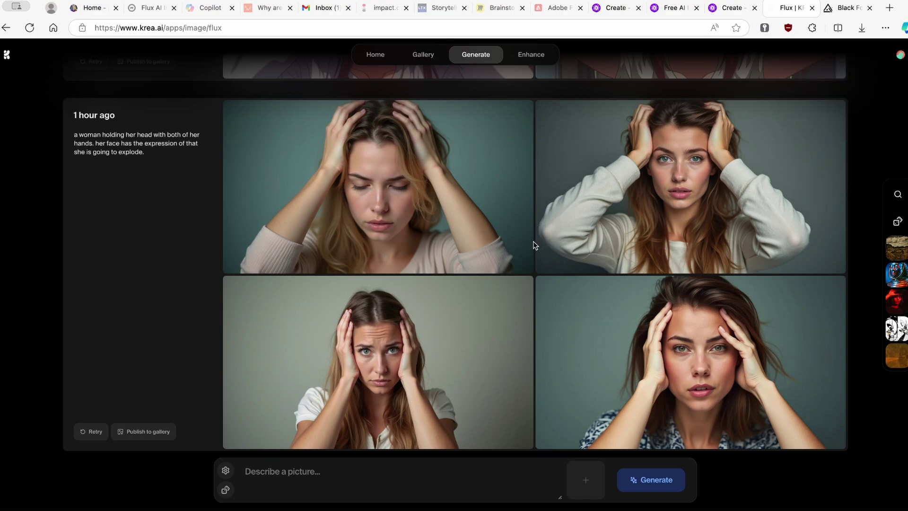
scroll(544, 284, up, 4)
scroll(558, 212, down, 4)
- Try a custom image shape in the Krea generation settings and set the aspect ratio to 16:9
click(225, 470)
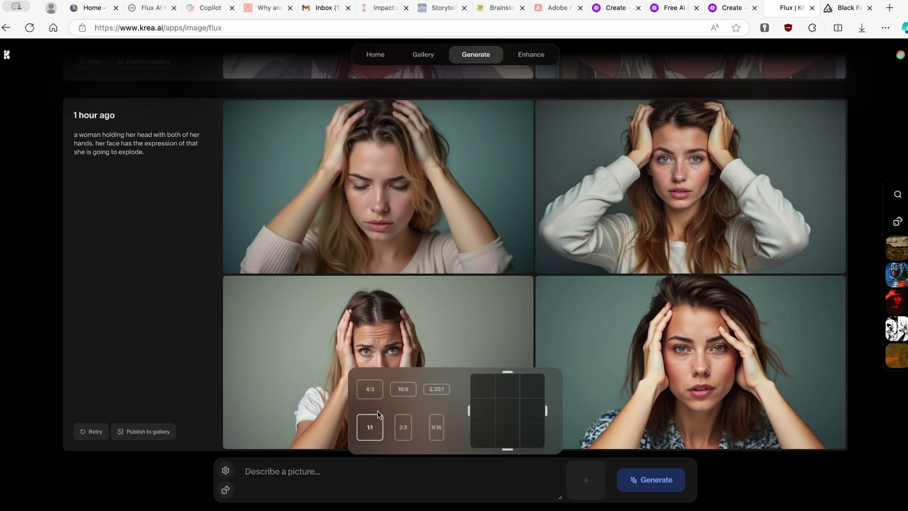
mouse_move(468, 411)
mouse_down()
mouse_move(493, 411)
mouse_move(431, 421)
mouse_move(482, 411)
mouse_up()
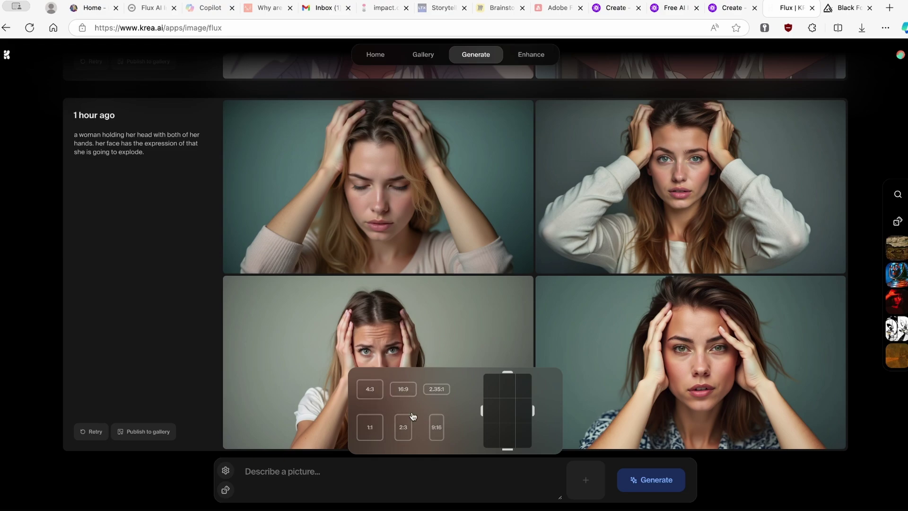
click(404, 390)
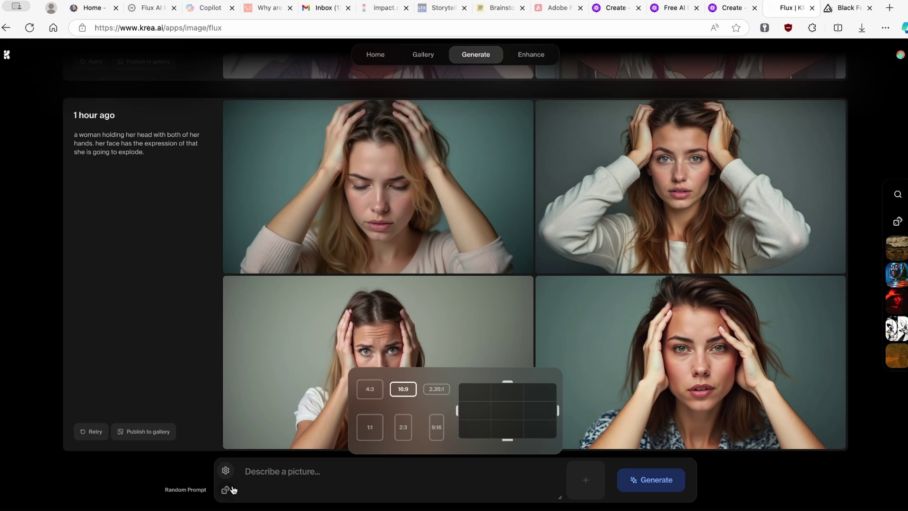
- Close the aspect ratio settings and compare Krea's earlier portraits with the lake images on the PicLumen Create page
click(276, 470)
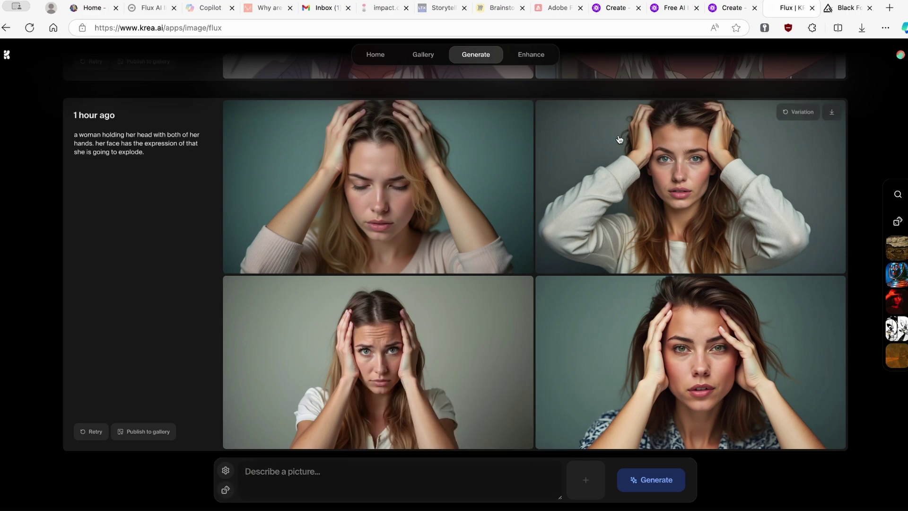
click(728, 8)
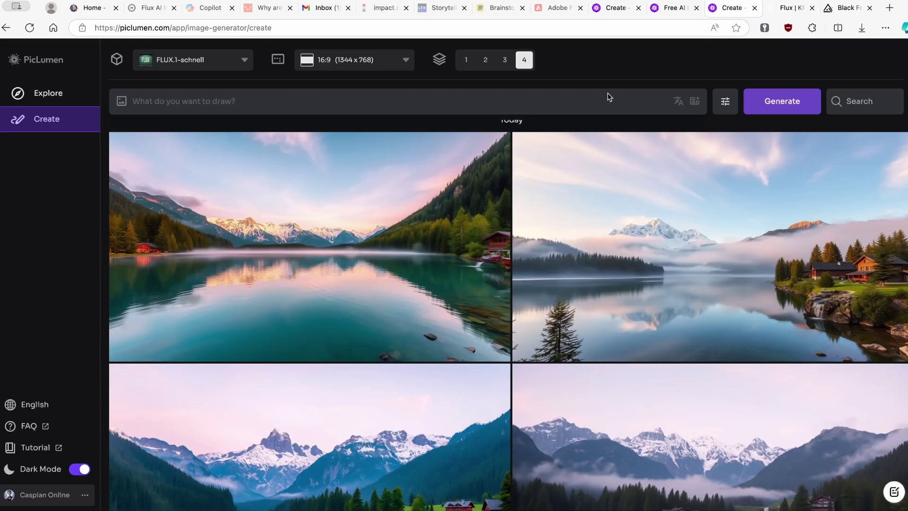
click(808, 10)
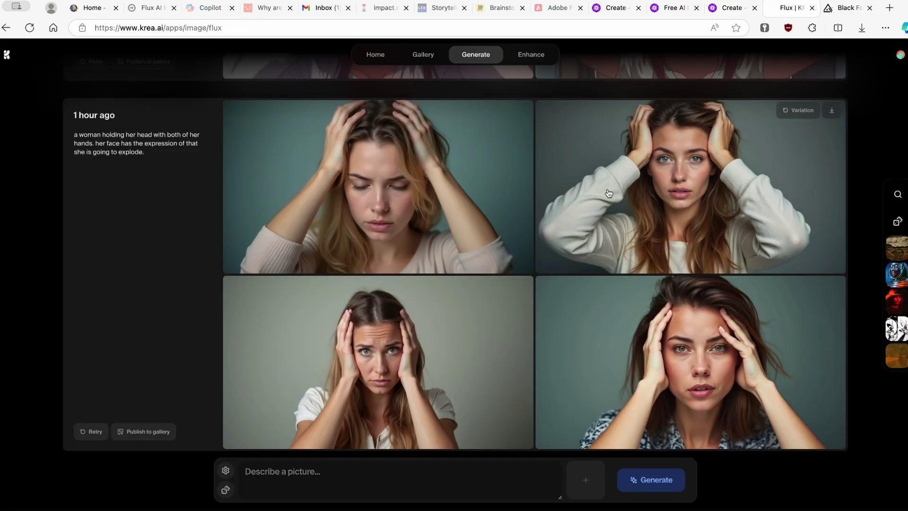
click(730, 9)
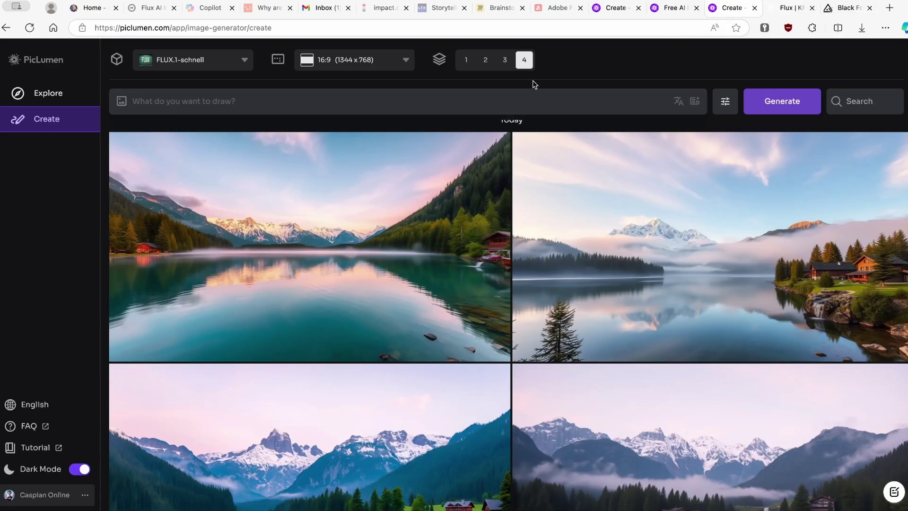
scroll(421, 183, down, 2)
scroll(407, 199, up, 2)
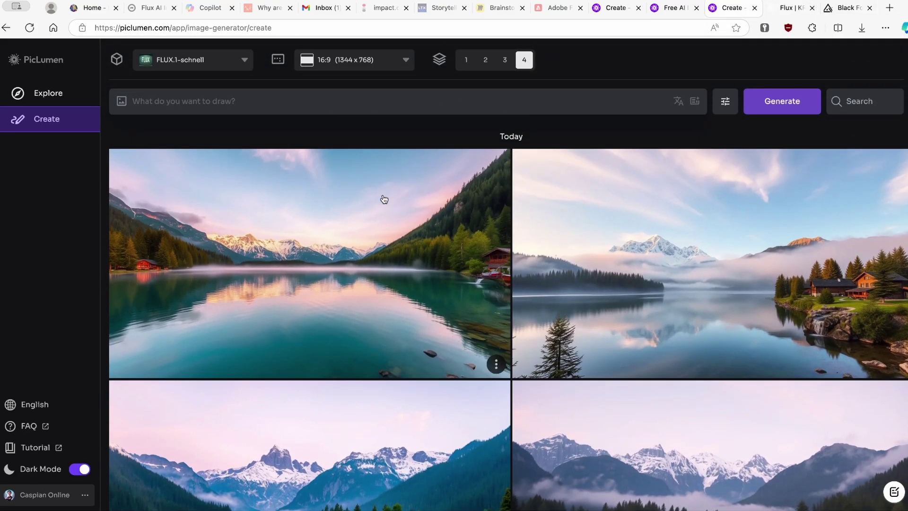
click(791, 8)
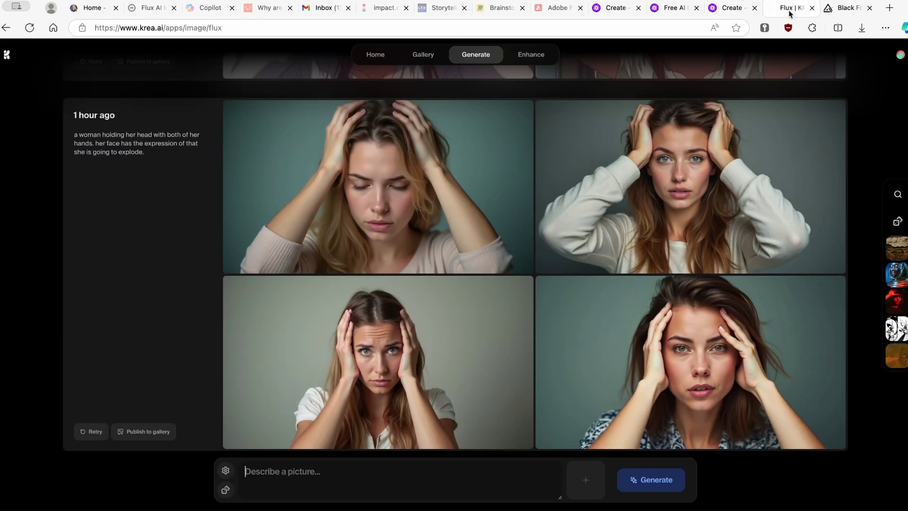
- Copy the alpine lake prompt from the first lake image in PicLumen and paste it into Krea's image description
click(736, 13)
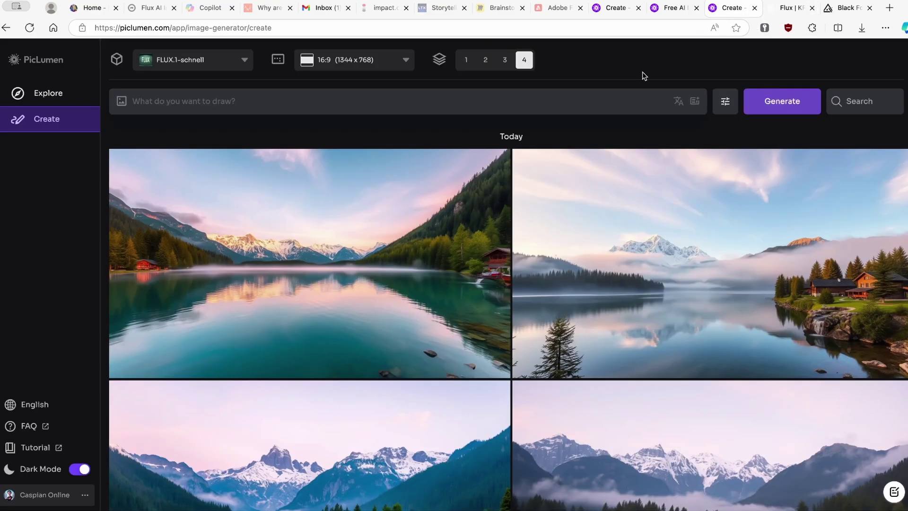
click(357, 228)
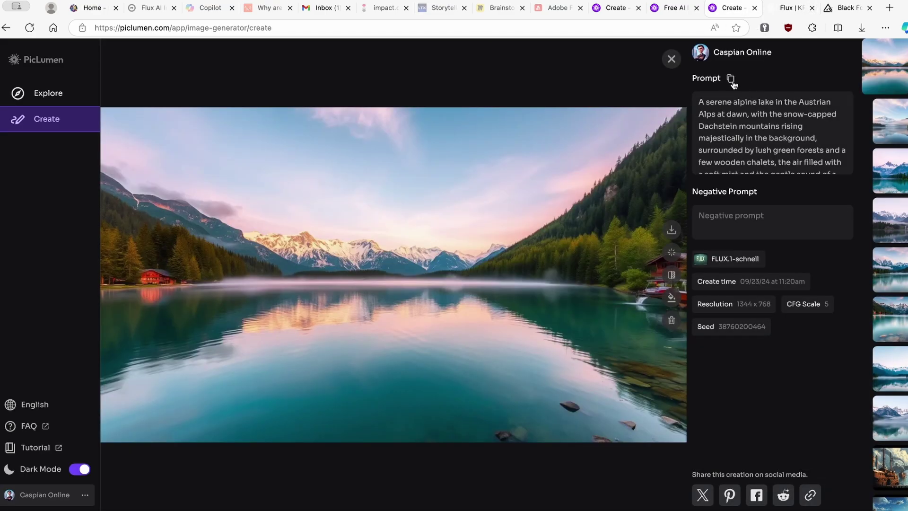
click(731, 79)
click(805, 11)
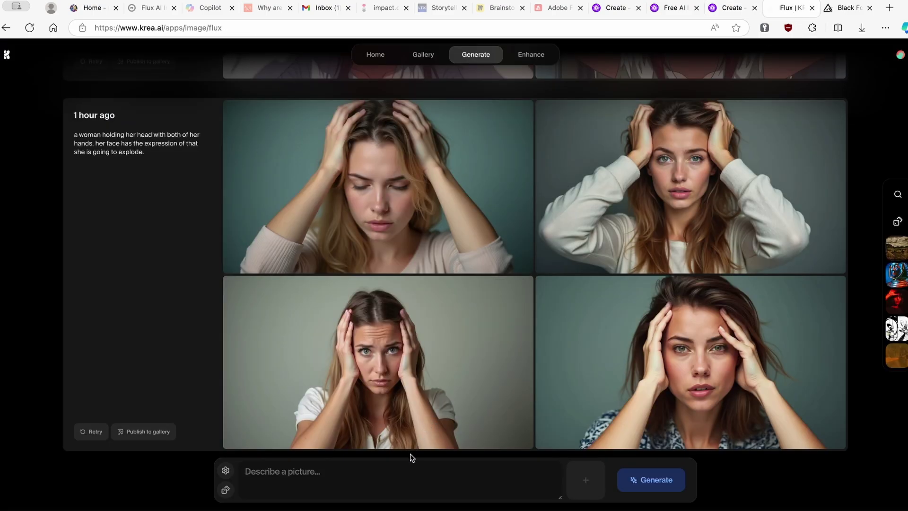
click(403, 467)
key(ctrl+v)
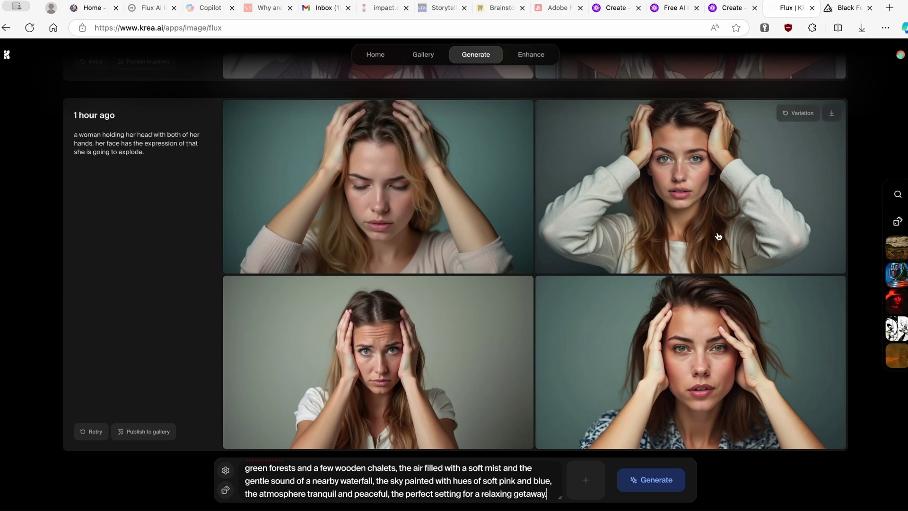
- Try adding the dark street and pink skyline styles to the prompt, check their strengths and remove both styles
click(587, 480)
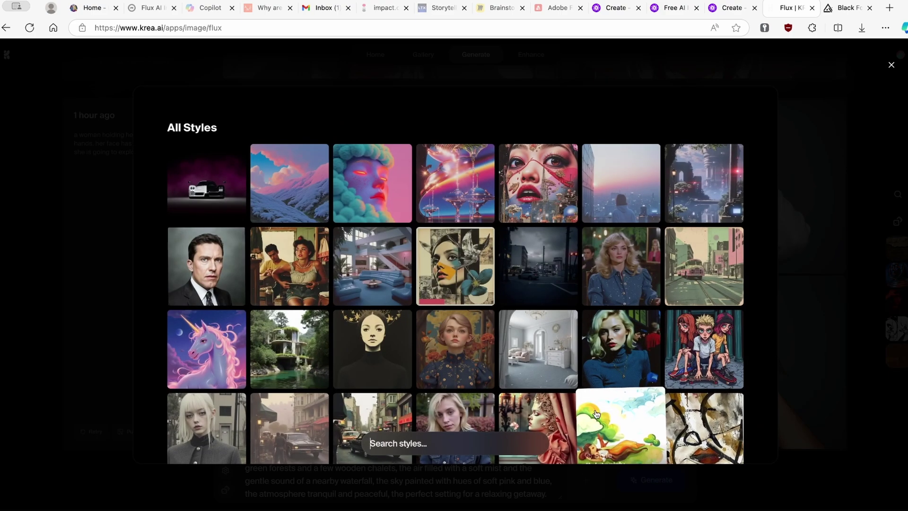
click(557, 270)
click(618, 481)
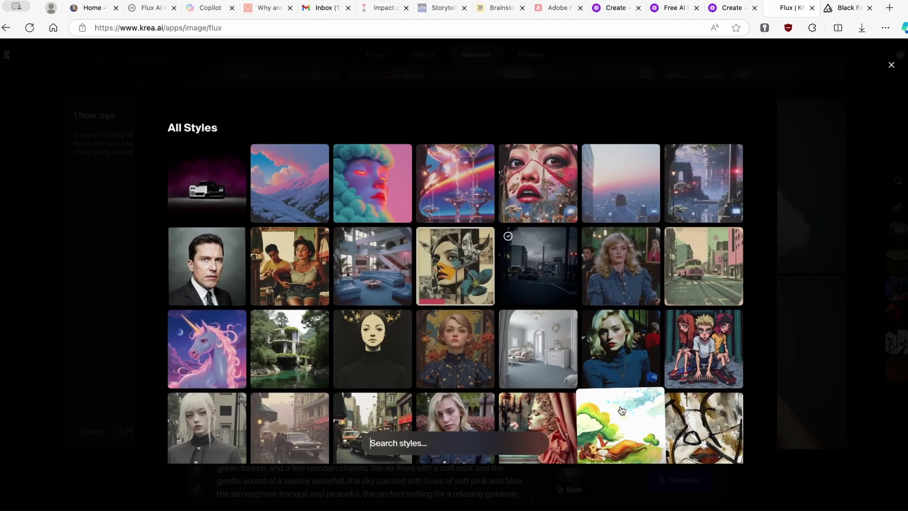
click(623, 184)
mouse_move(595, 468)
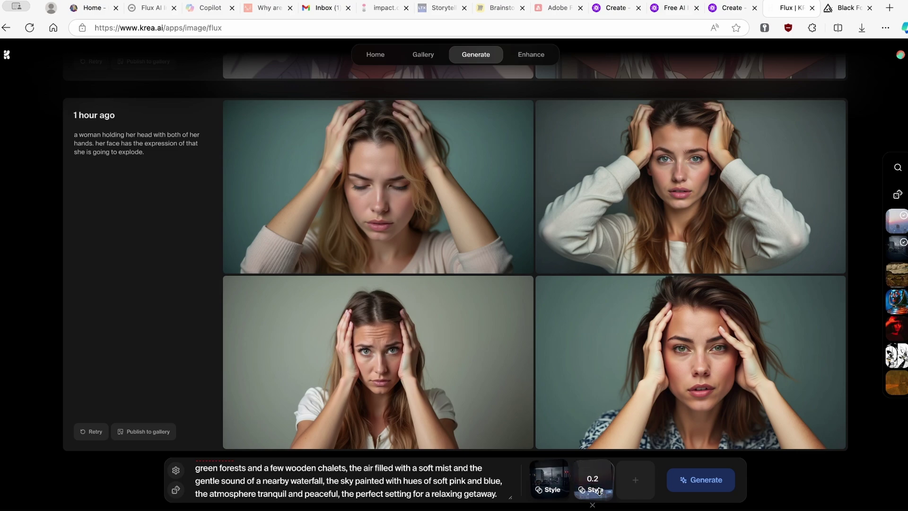
mouse_move(558, 472)
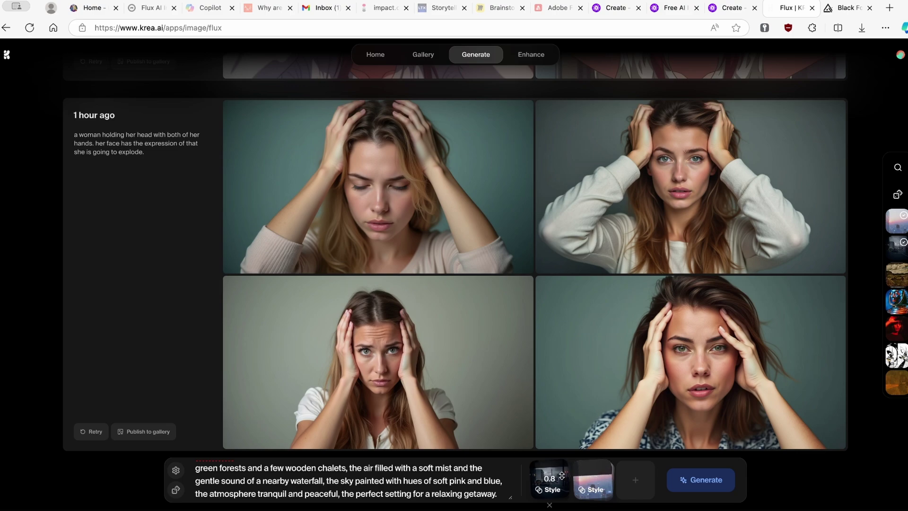
click(549, 505)
click(575, 505)
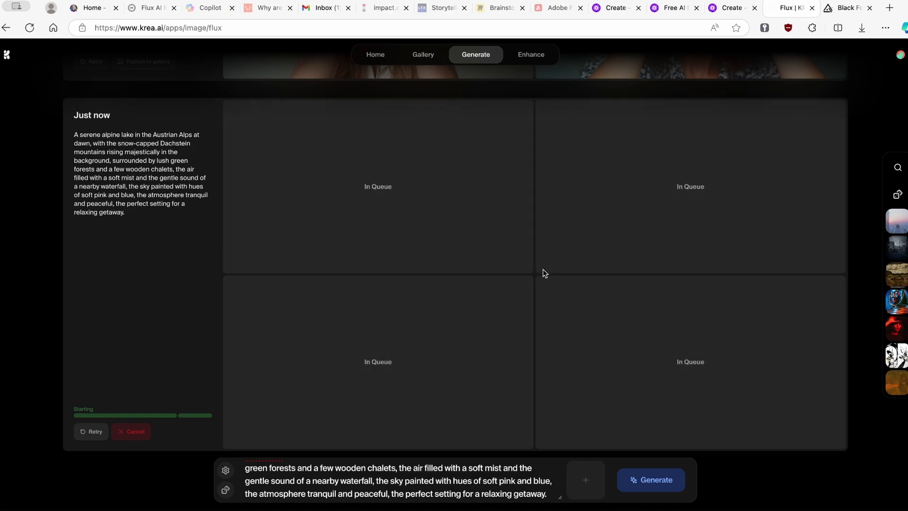
scroll(543, 269, up, 3)
scroll(543, 279, down, 3)
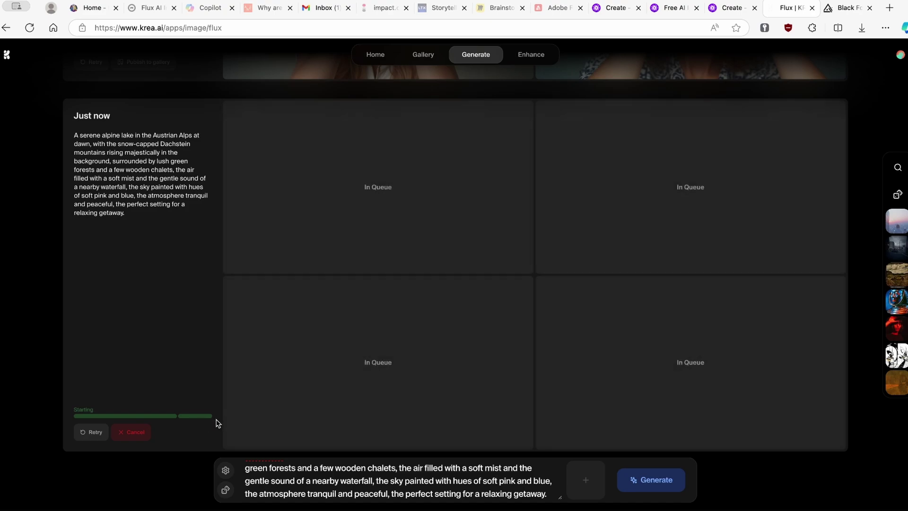
drag(216, 412, 202, 413)
click(199, 394)
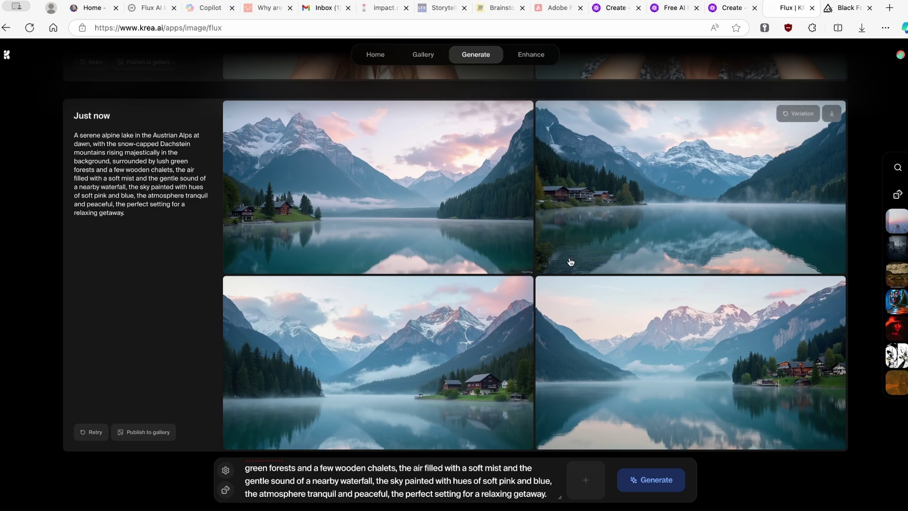
- Inspect Krea's new lake image with the chalets and pink clouds at full size and compare it with PicLumen's version
click(400, 333)
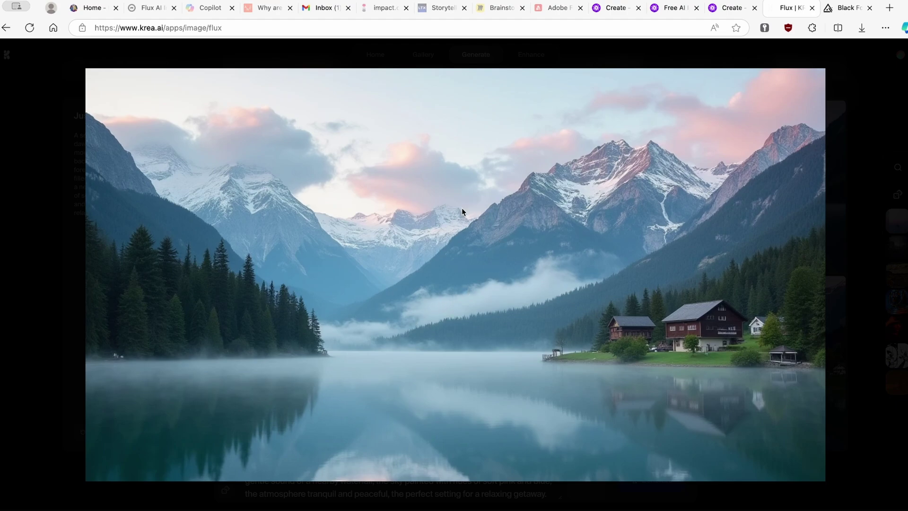
click(728, 8)
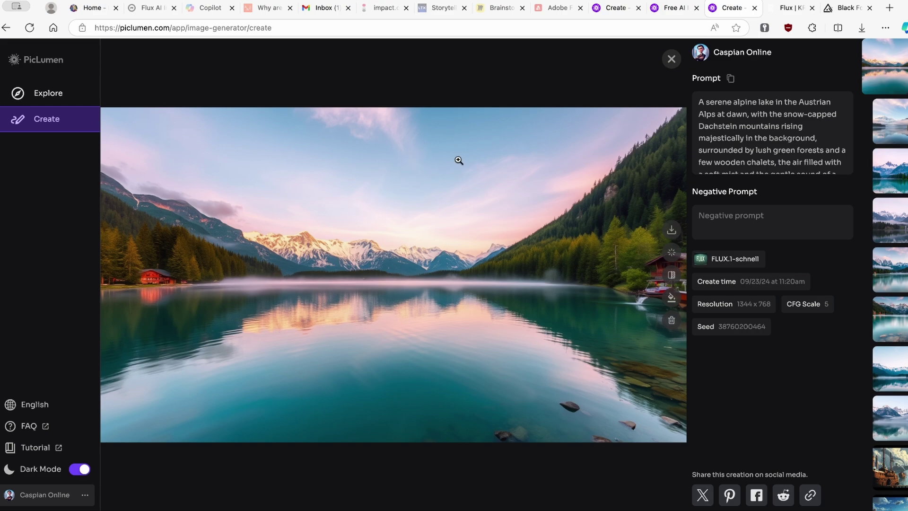
click(793, 7)
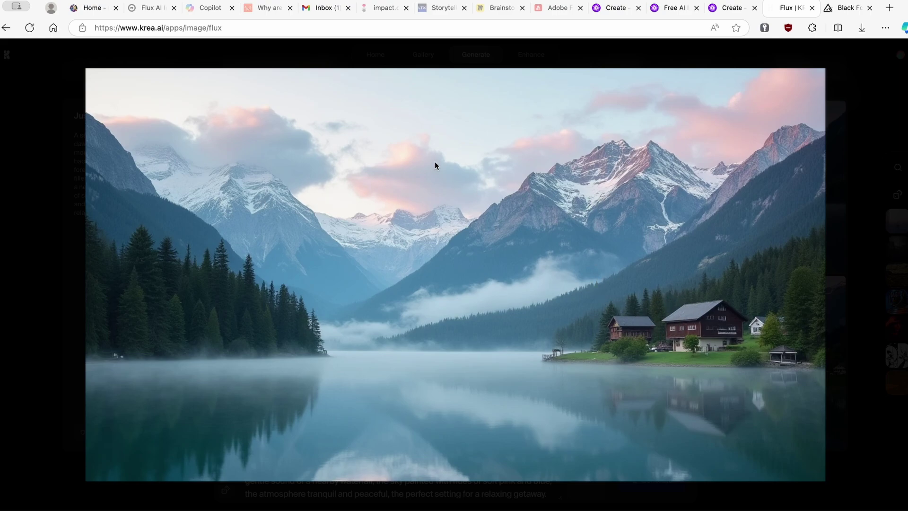
click(848, 143)
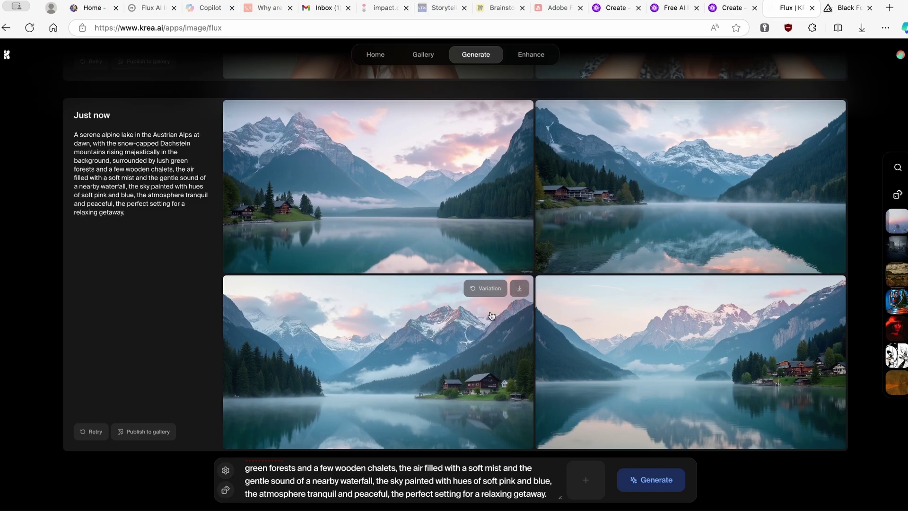
click(420, 308)
click(854, 104)
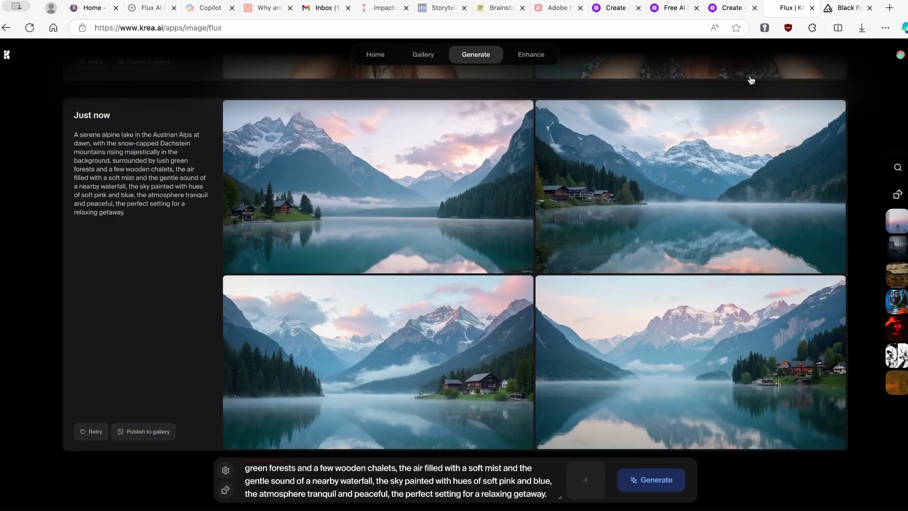
click(727, 13)
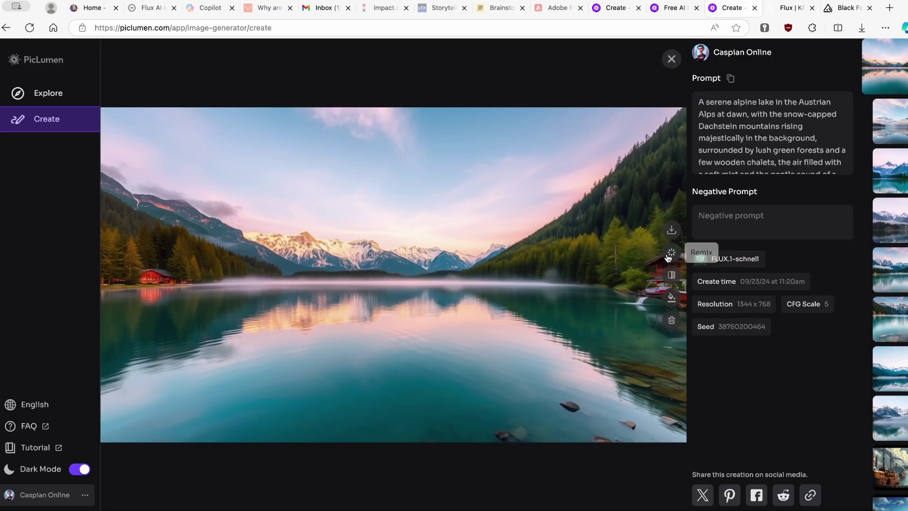
click(789, 8)
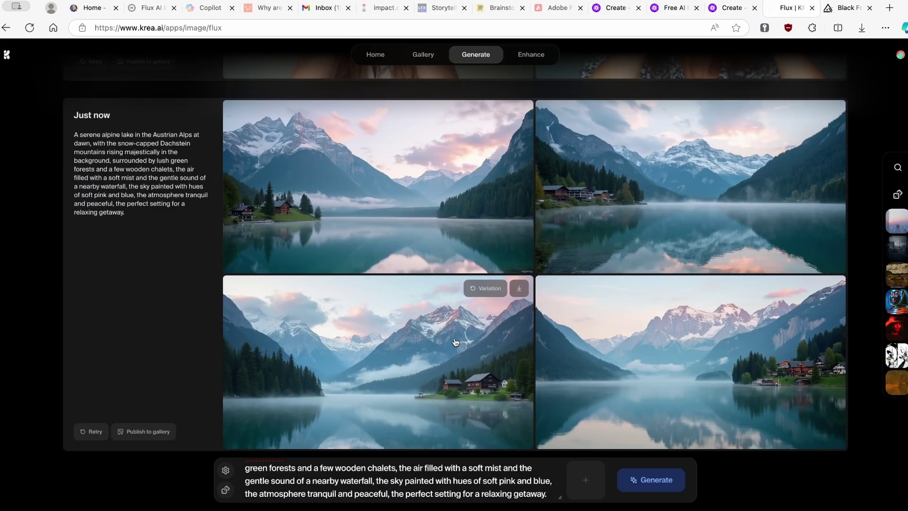
- Generate variations of the third Krea lake image and inspect the second variation at full size
click(487, 290)
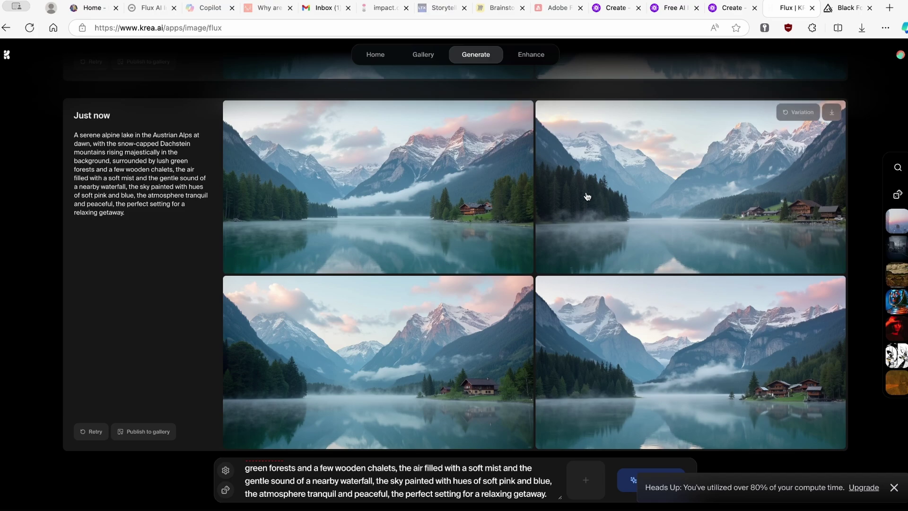
click(652, 187)
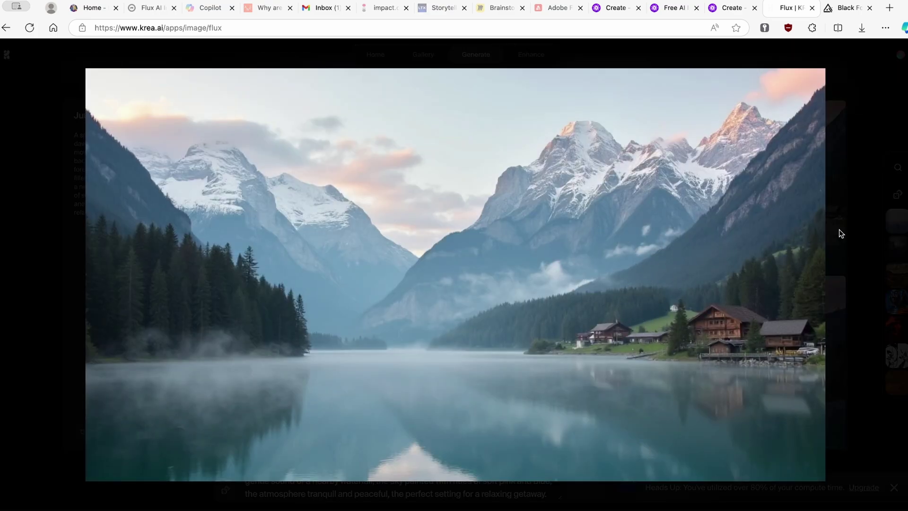
click(858, 215)
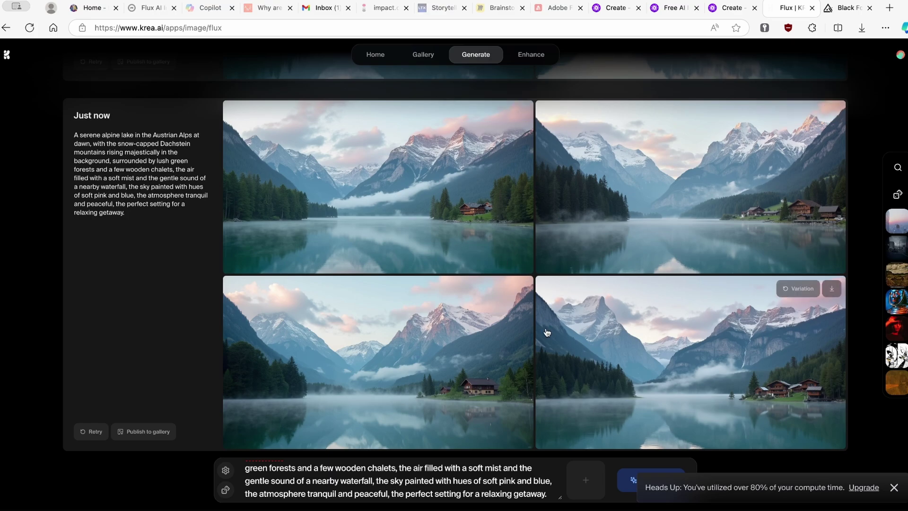
- Compare the variations with the original Krea batch and inspect the third variation at full size
scroll(549, 322, up, 5)
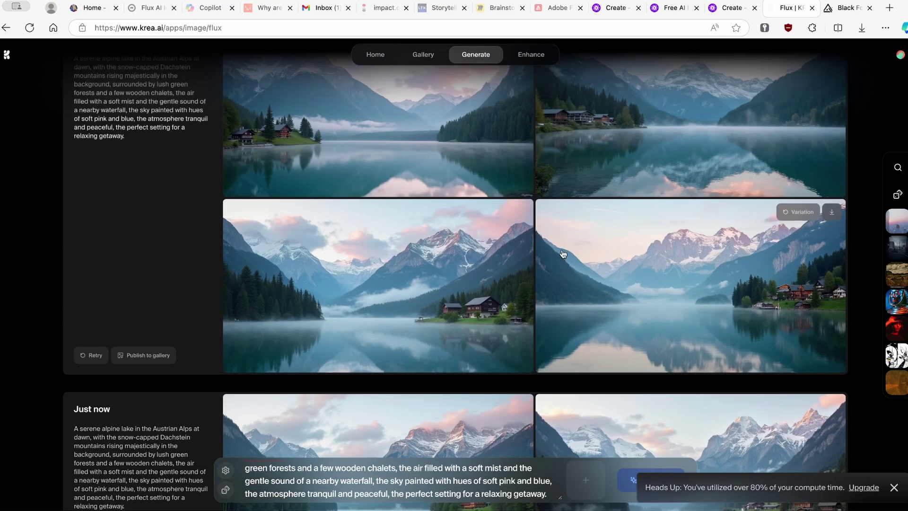
scroll(589, 302, down, 3)
scroll(571, 274, down, 2)
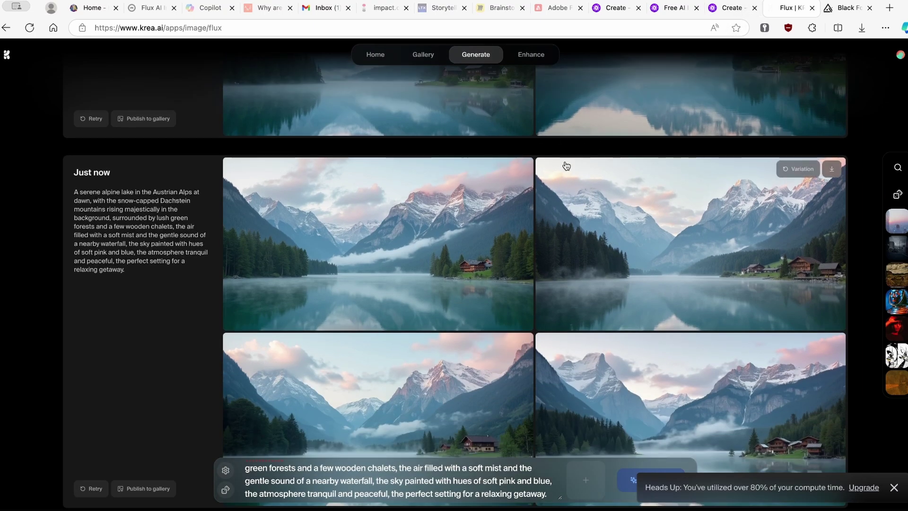
scroll(717, 267, down, 1)
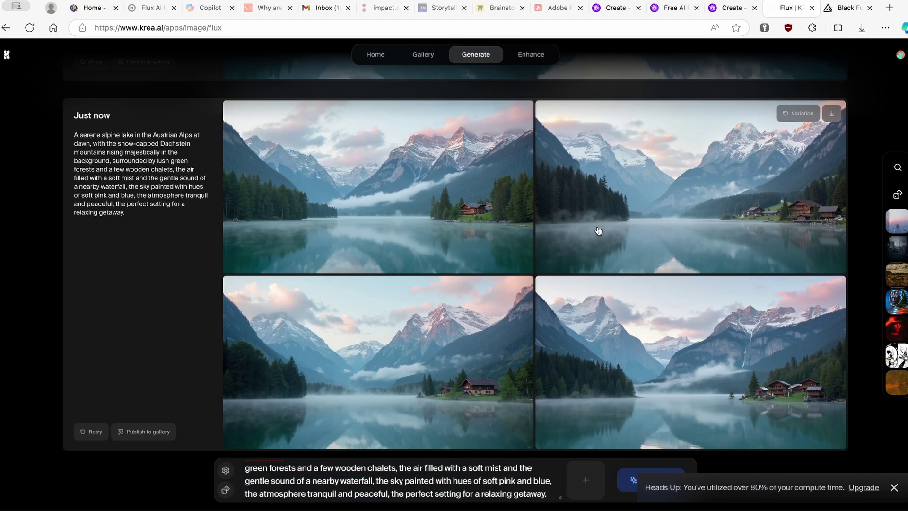
click(470, 350)
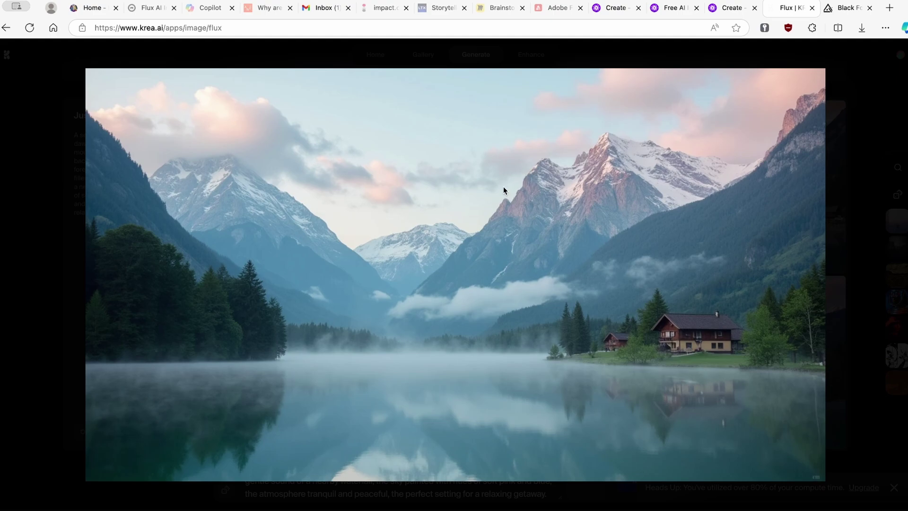
click(867, 163)
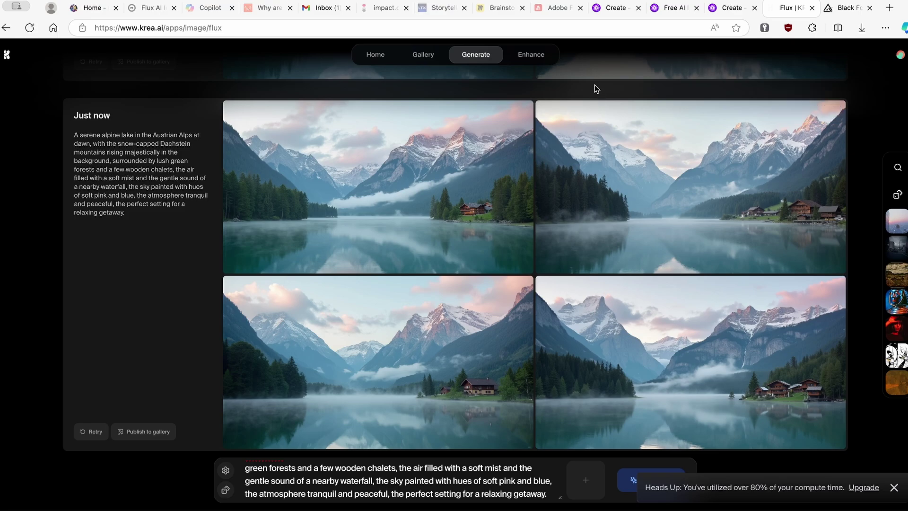
- Compare PicLumen's full-size lake image with the Krea variations and return to Krea
click(727, 8)
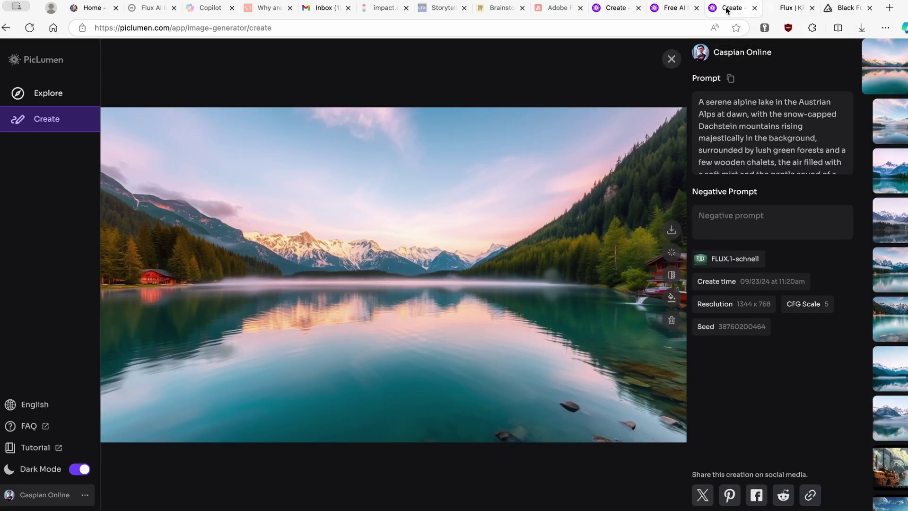
click(787, 14)
click(724, 9)
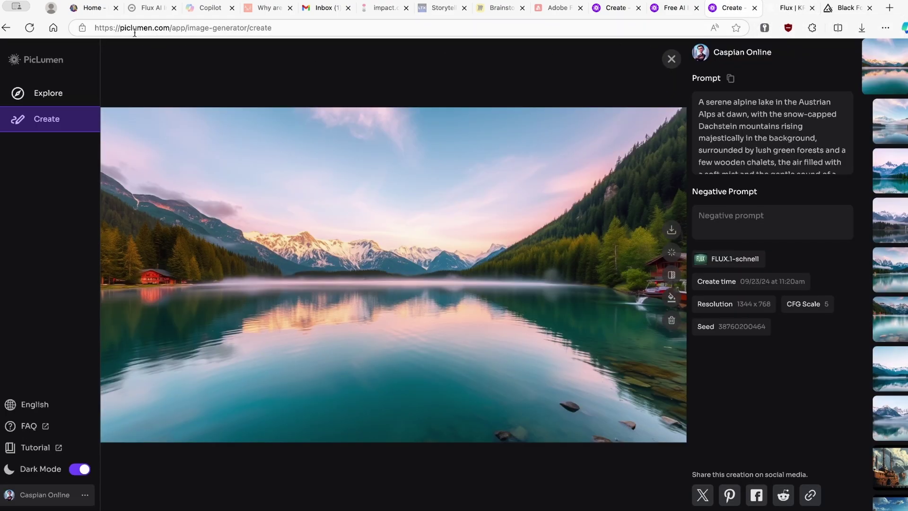
click(787, 8)
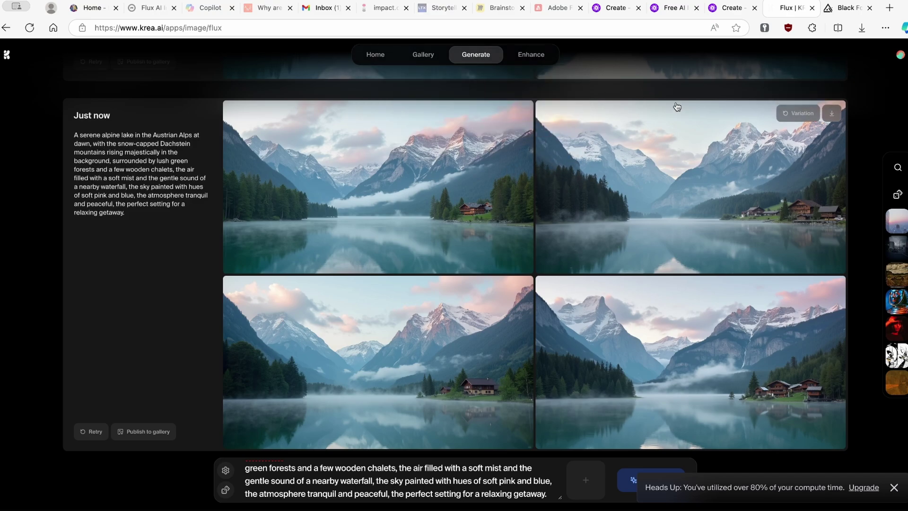
- Highlight the FLUX.1 [schnell] heading on the Black Forest Labs site, check the PicLumen image again and return to Krea's results
click(847, 8)
scroll(629, 151, up, 1)
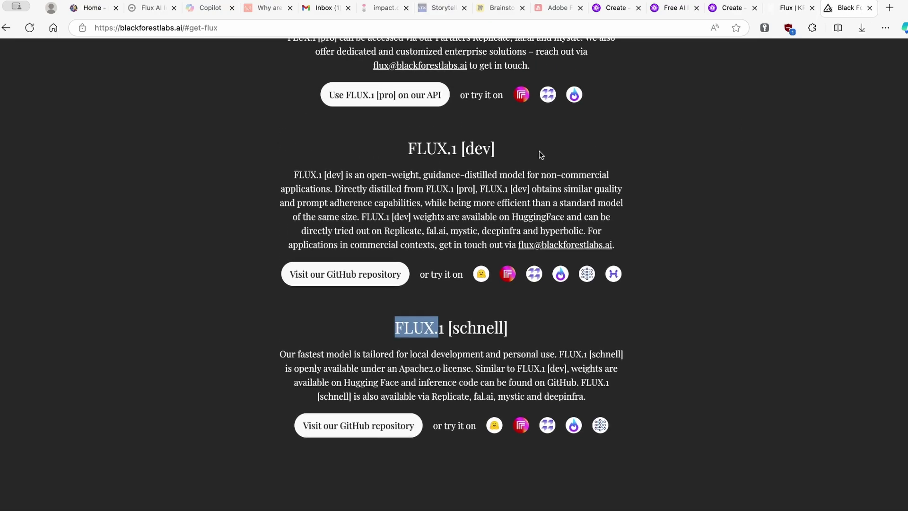
double_click(466, 330)
triple_click(461, 317)
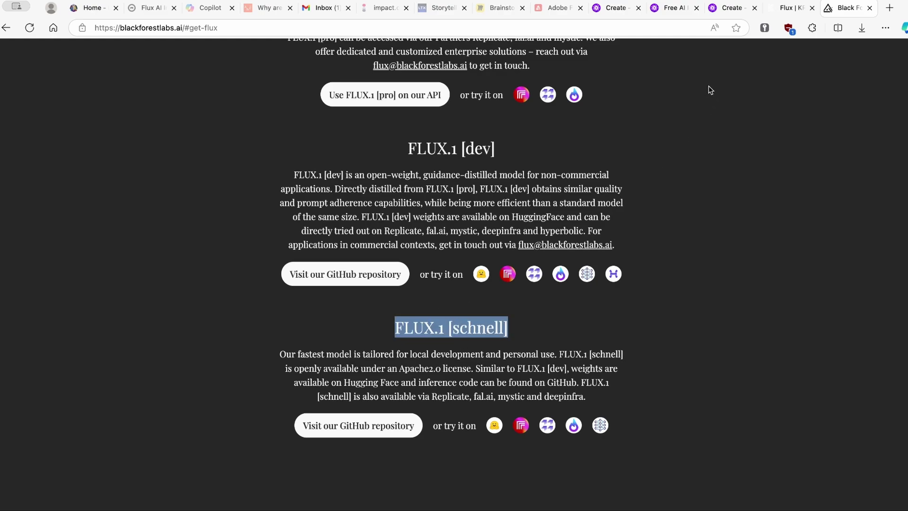
click(733, 9)
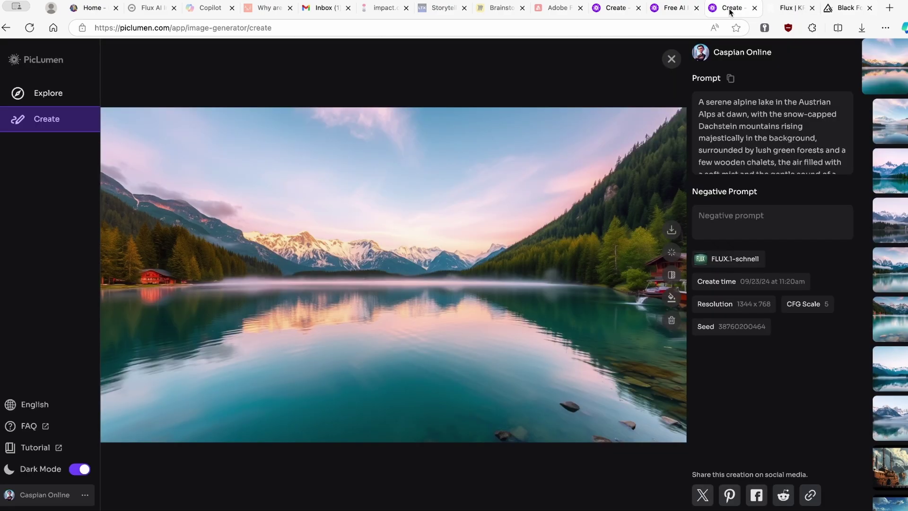
click(783, 9)
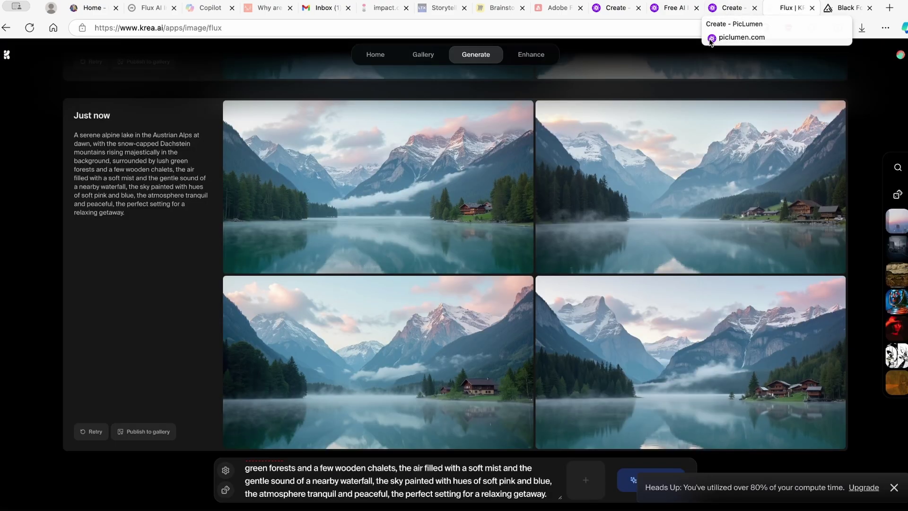